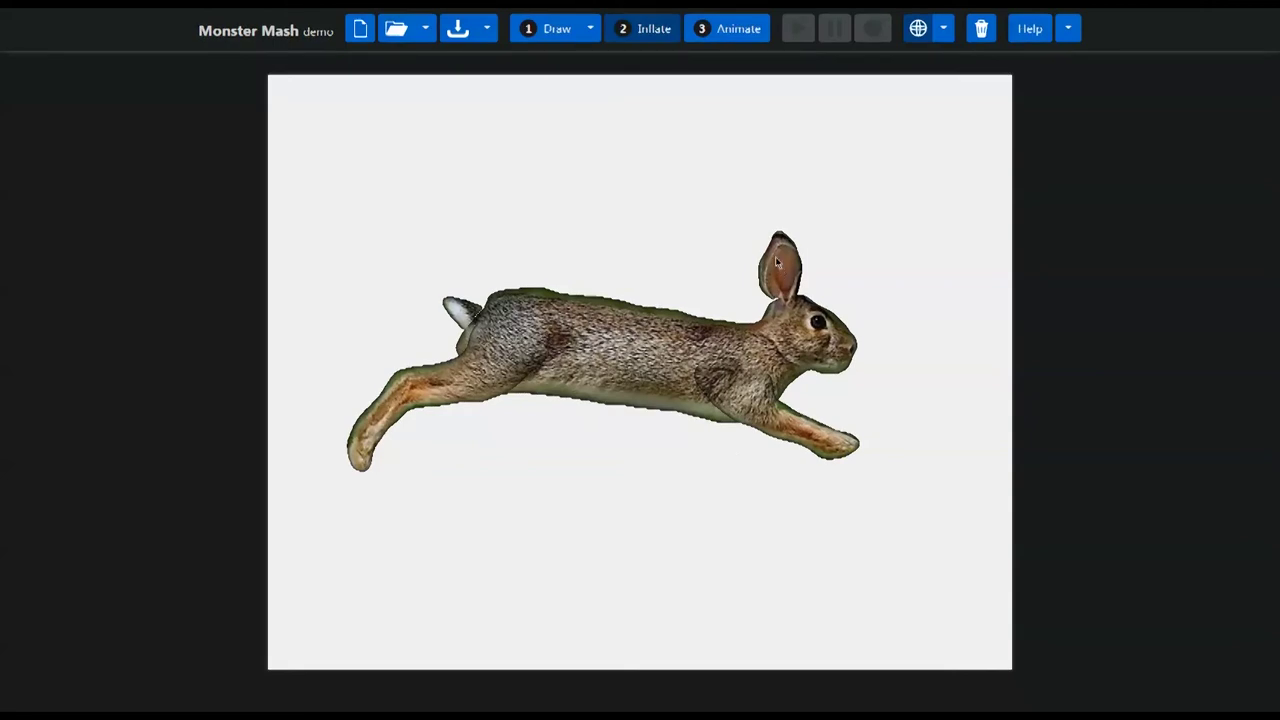
Step: Switch the rabbit model to Animate mode and stop its playback
{"action": "left_click", "coordinate": [737, 30]}
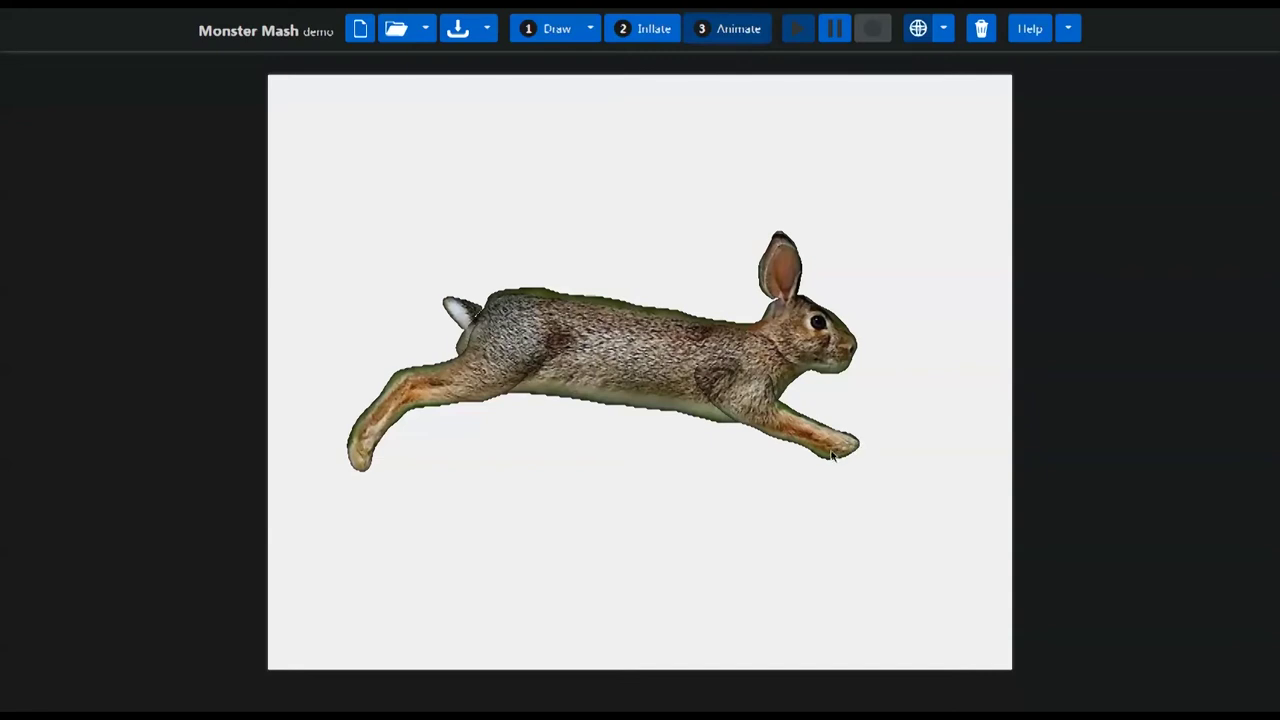
{"action": "left_click", "coordinate": [833, 30]}
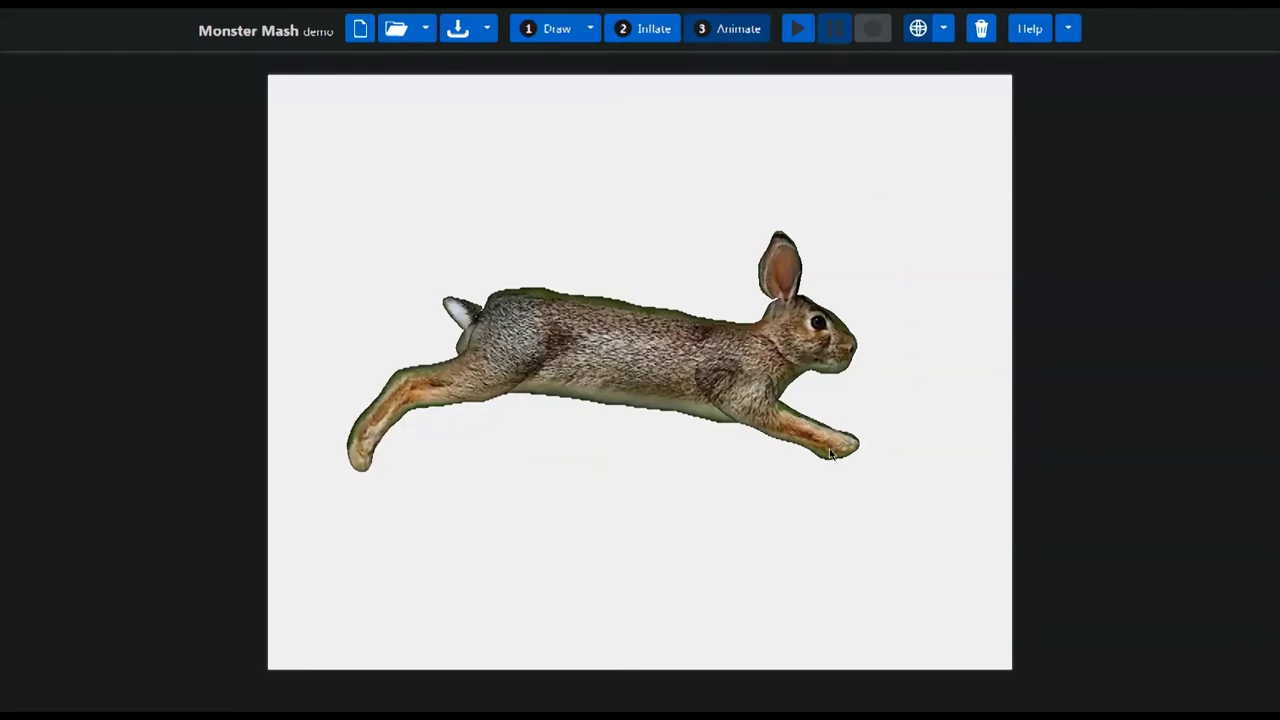
{"action": "left_click", "coordinate": [919, 31]}
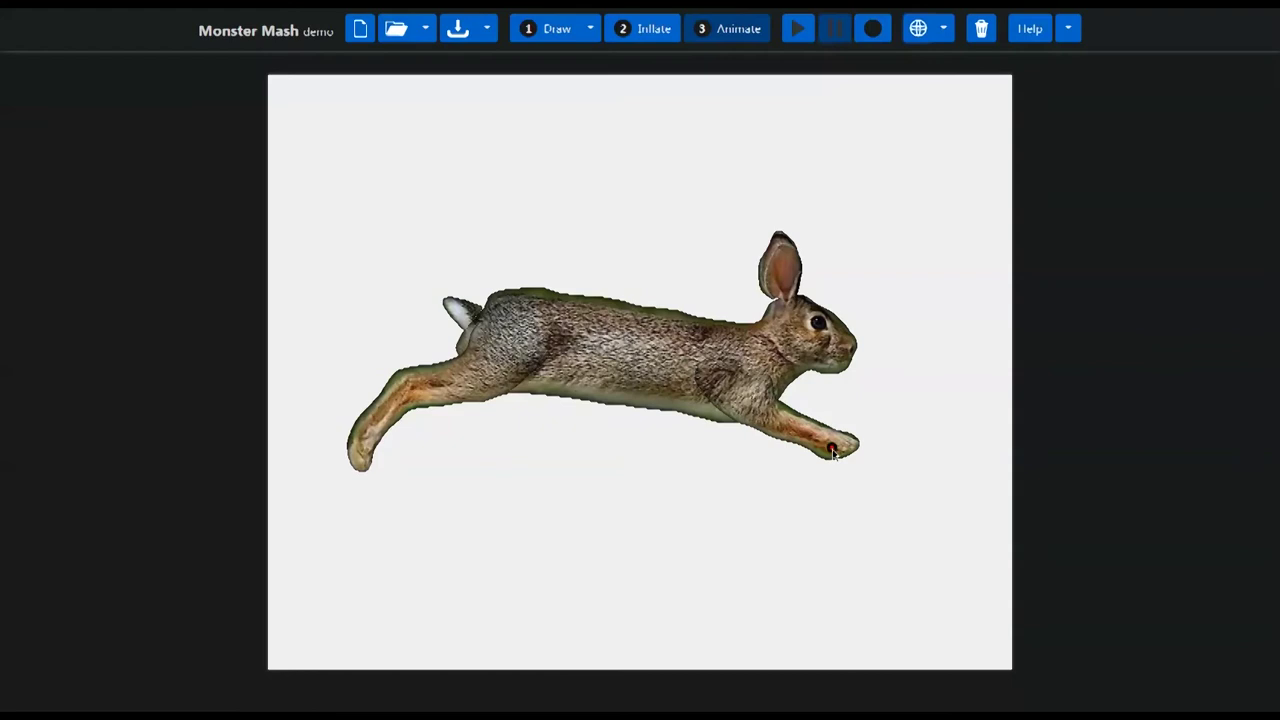
Step: Pin the rabbit's belly, record a trial front-paw drag, then delete that take
{"action": "left_click", "coordinate": [736, 391]}
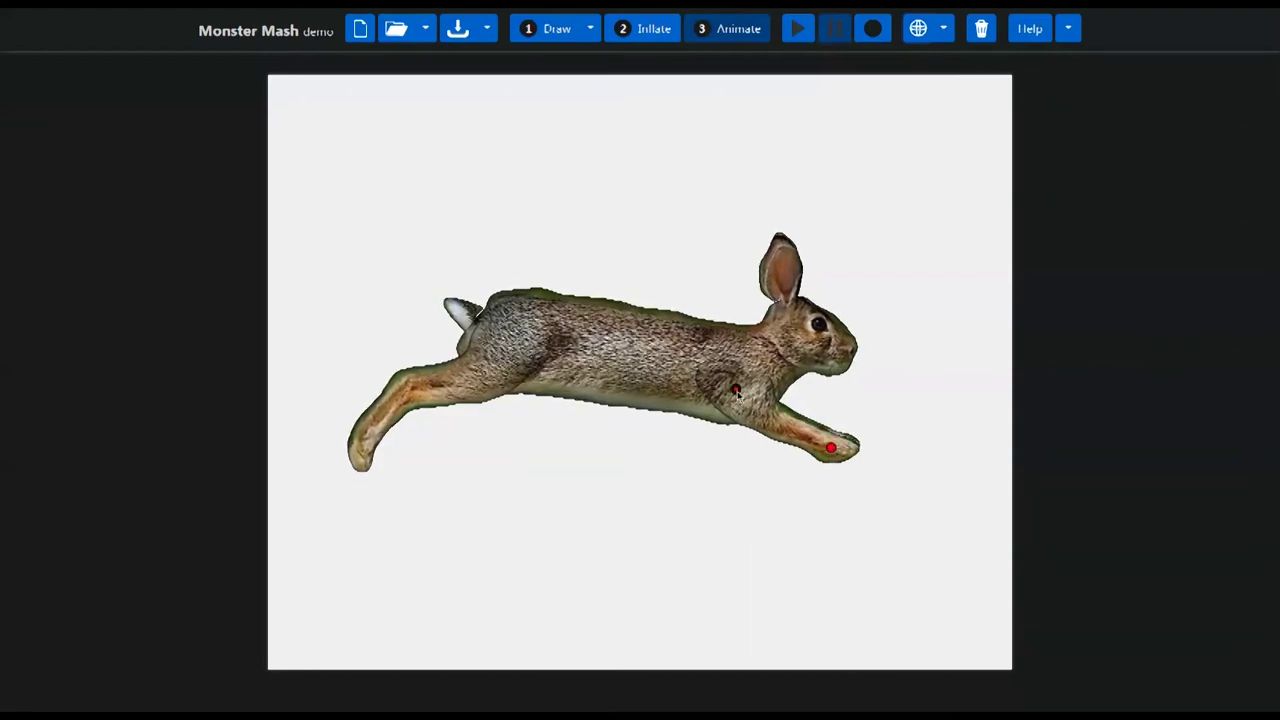
{"action": "left_click", "coordinate": [832, 451]}
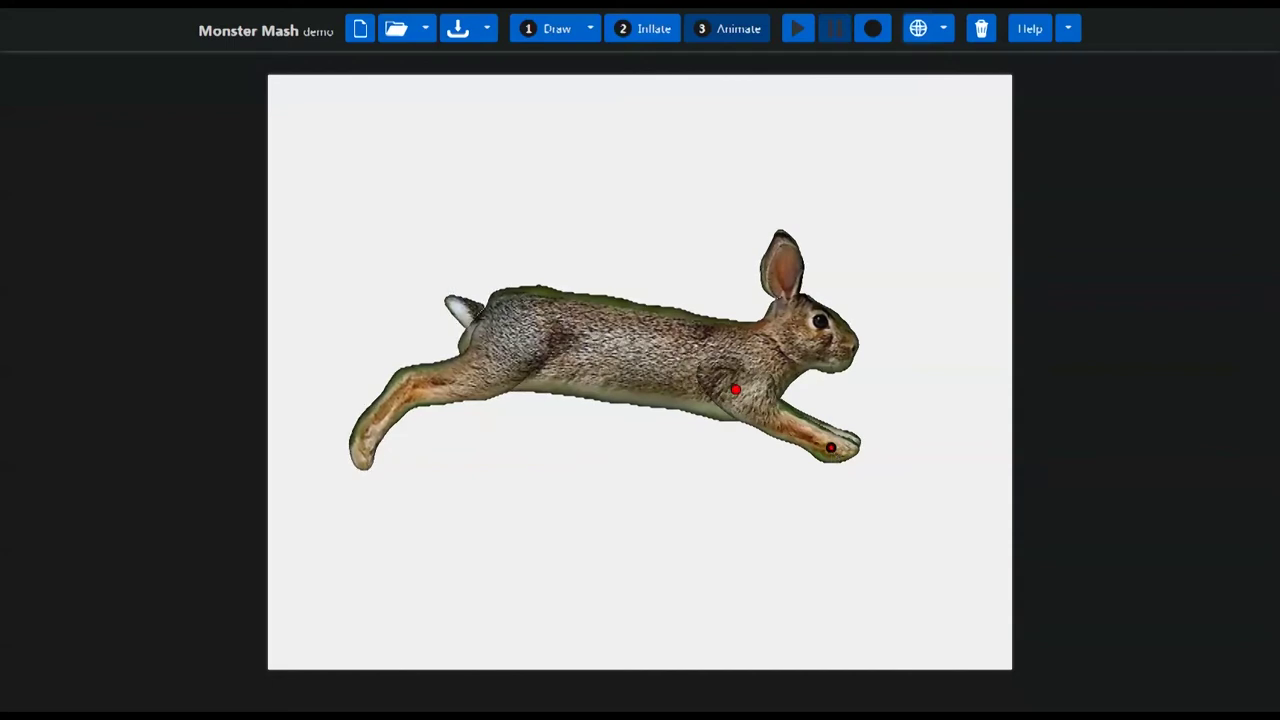
{"action": "left_click", "coordinate": [872, 30]}
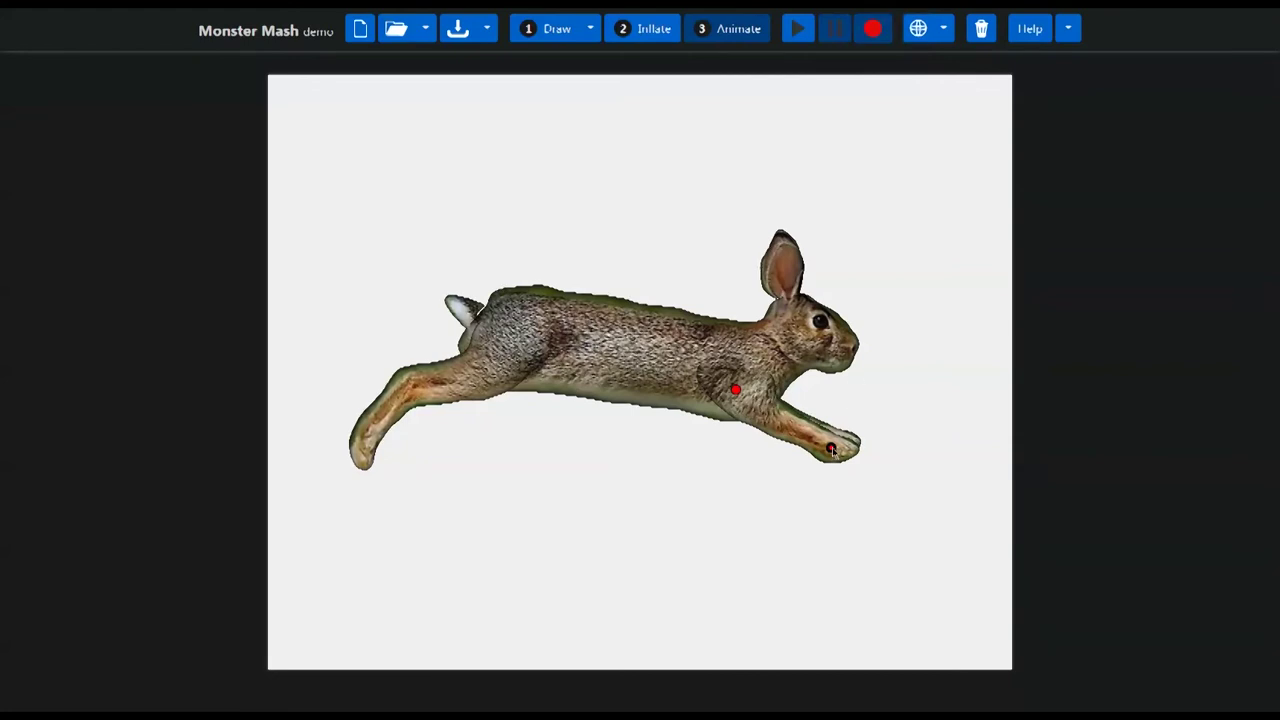
{"action": "mouse_move", "coordinate": [832, 451]}
{"action": "left_mouse_down"}
{"action": "mouse_move", "coordinate": [806, 474]}
{"action": "mouse_move", "coordinate": [720, 500]}
{"action": "mouse_move", "coordinate": [657, 503]}
{"action": "mouse_move", "coordinate": [601, 491]}
{"action": "mouse_move", "coordinate": [551, 457]}
{"action": "left_mouse_up"}
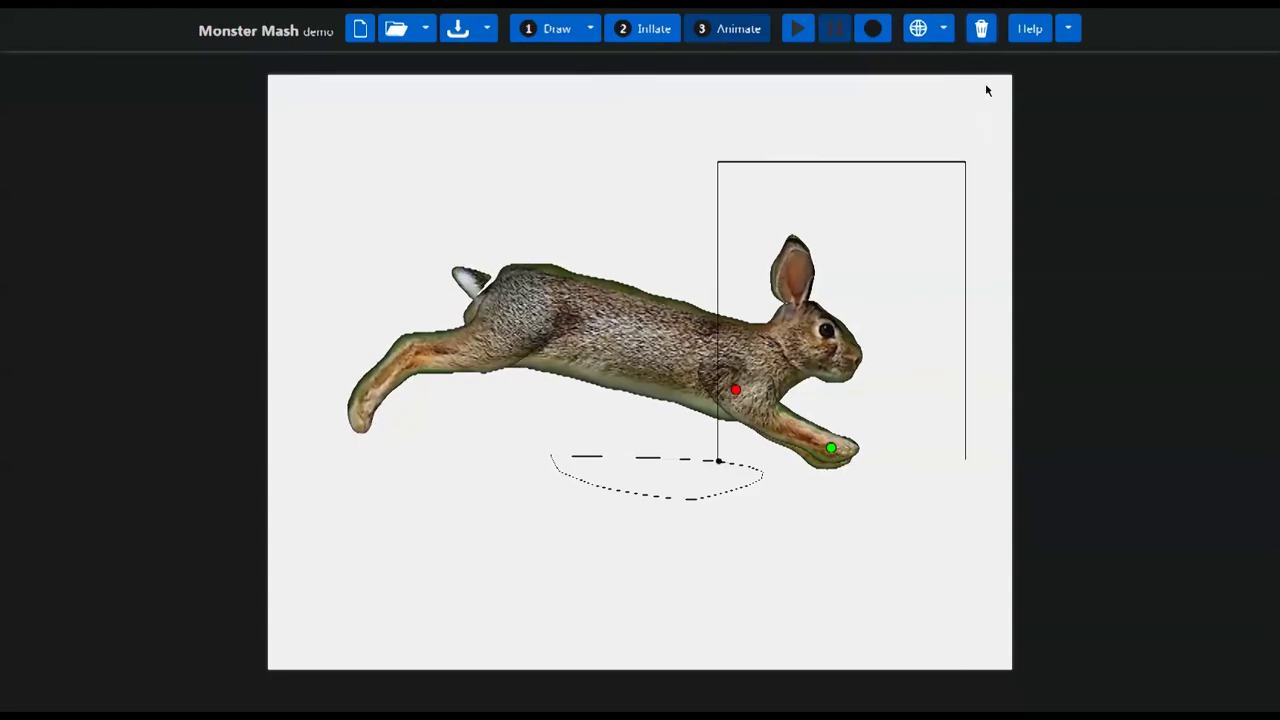
{"action": "left_click", "coordinate": [983, 29]}
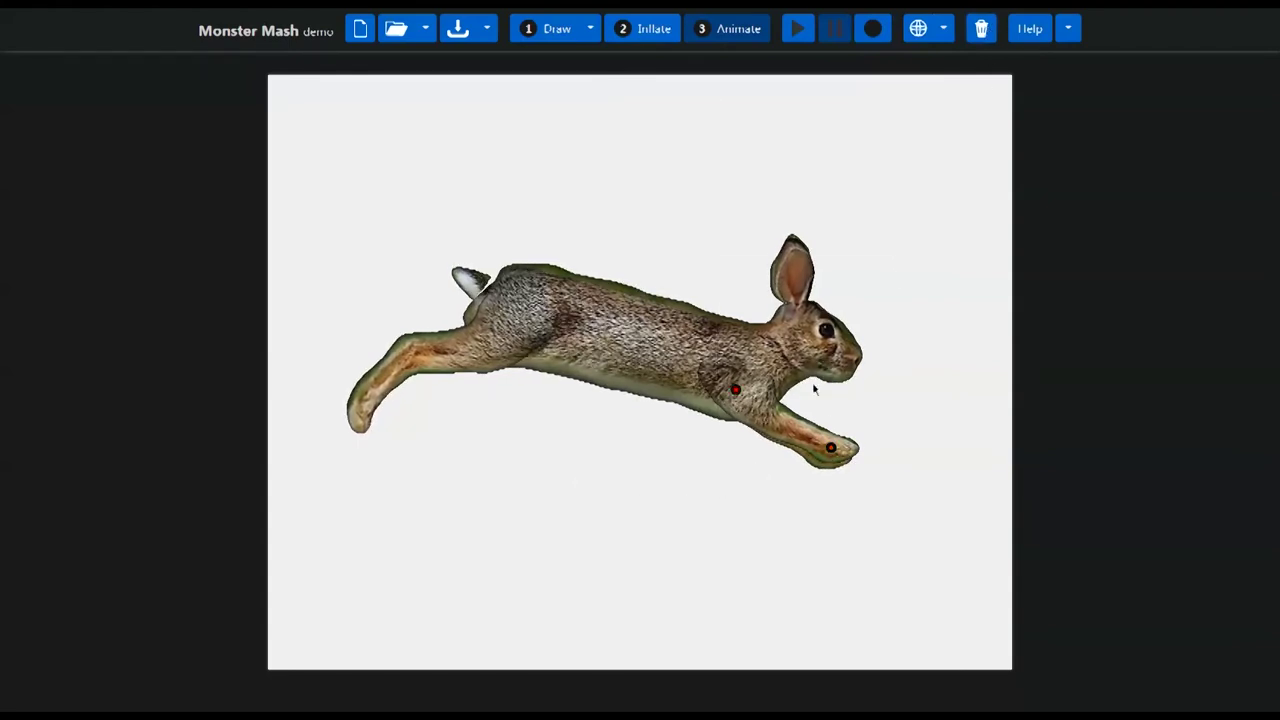
{"action": "left_click", "coordinate": [872, 30]}
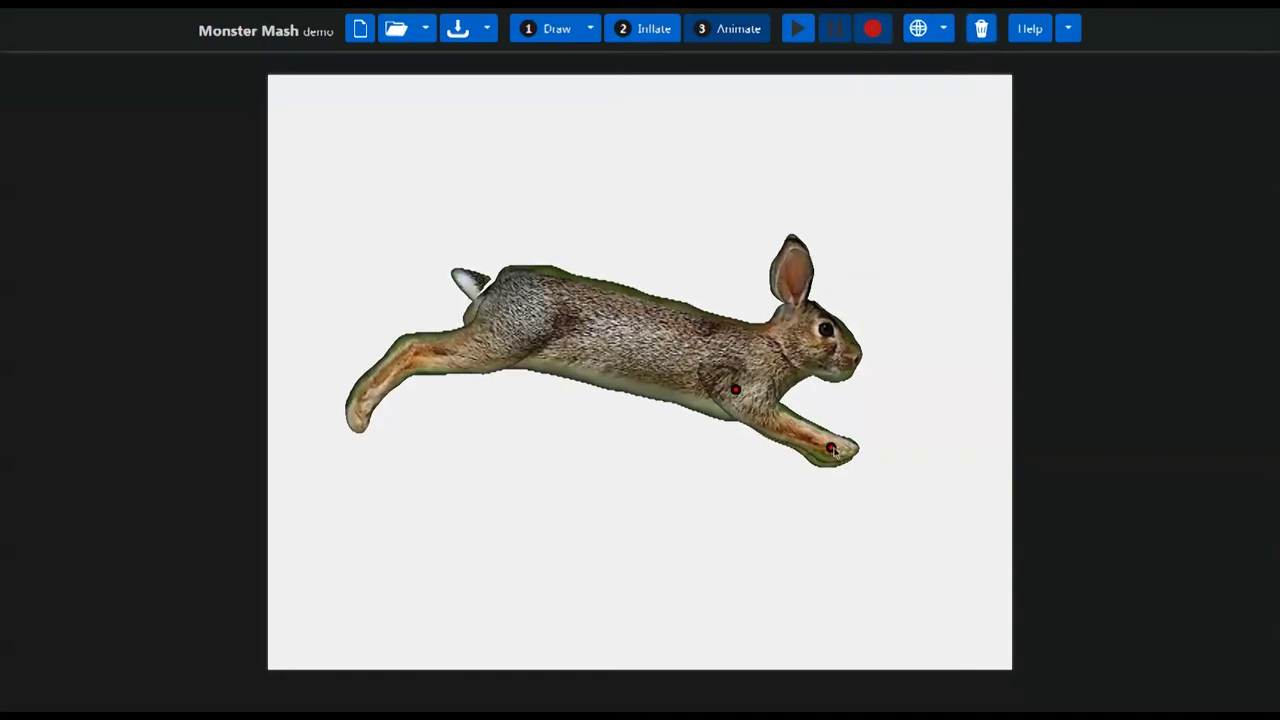
{"action": "mouse_move", "coordinate": [832, 450]}
{"action": "left_mouse_down"}
{"action": "mouse_move", "coordinate": [812, 476]}
{"action": "mouse_move", "coordinate": [742, 497]}
{"action": "left_mouse_up"}
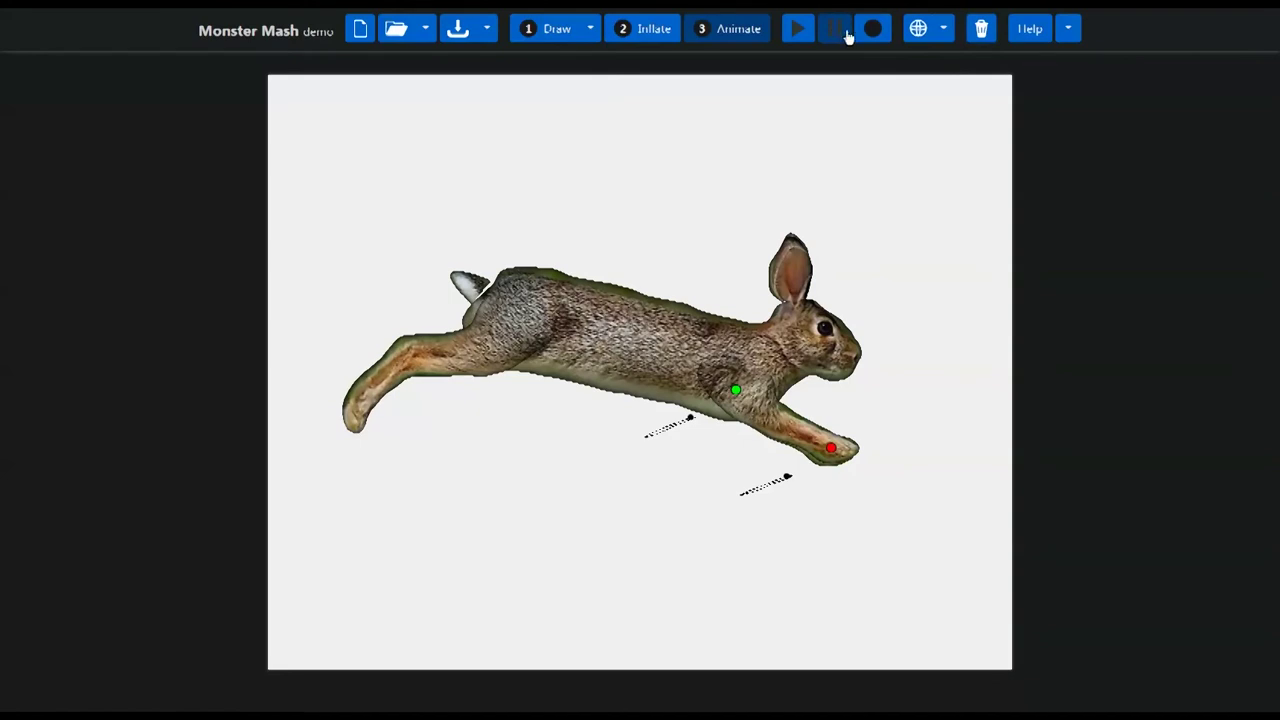
{"action": "left_click", "coordinate": [870, 30]}
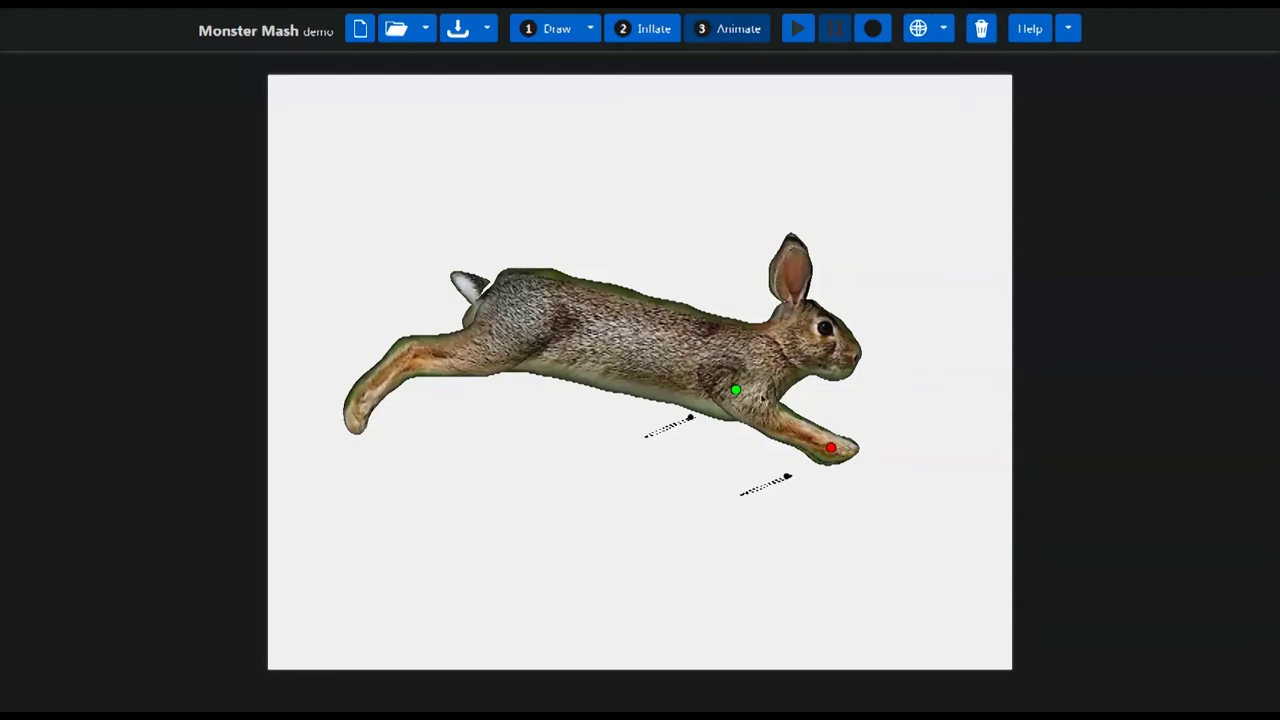
{"action": "left_click", "coordinate": [735, 391]}
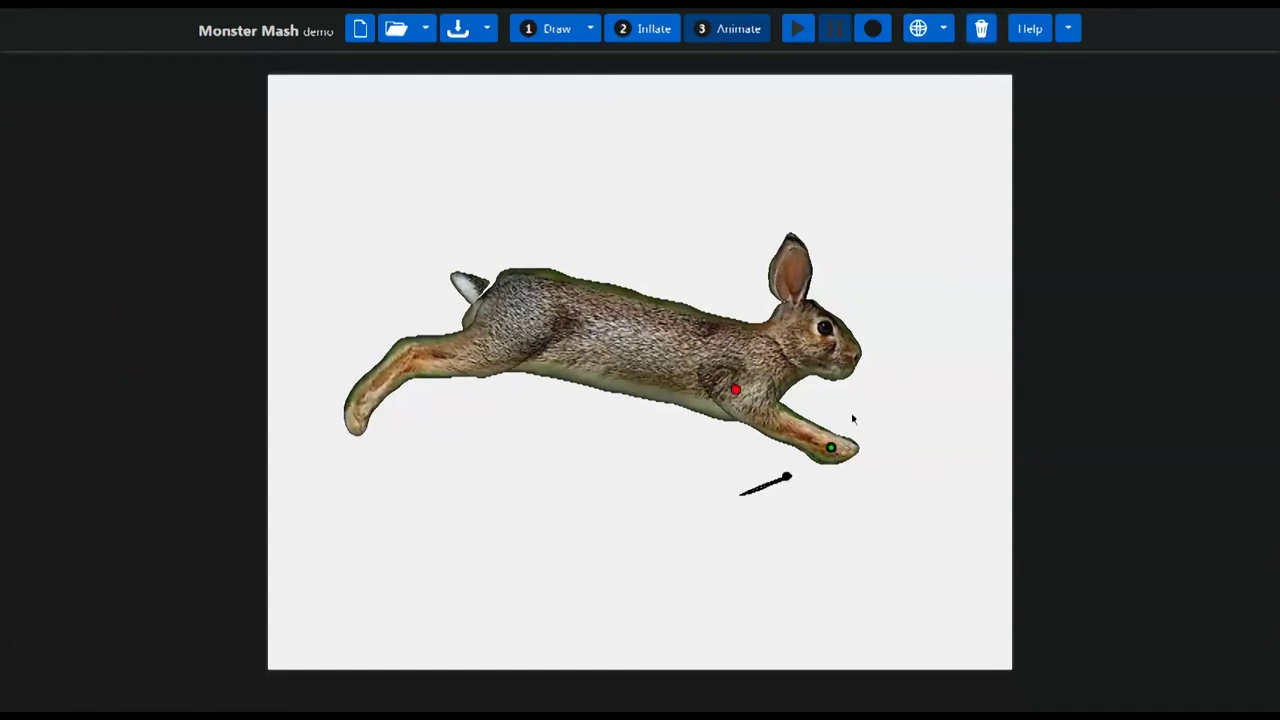
{"action": "left_click", "coordinate": [981, 30]}
{"action": "left_click", "coordinate": [735, 390]}
Step: Record a looping motion path on the front paw pin and play it back
{"action": "left_click", "coordinate": [831, 450]}
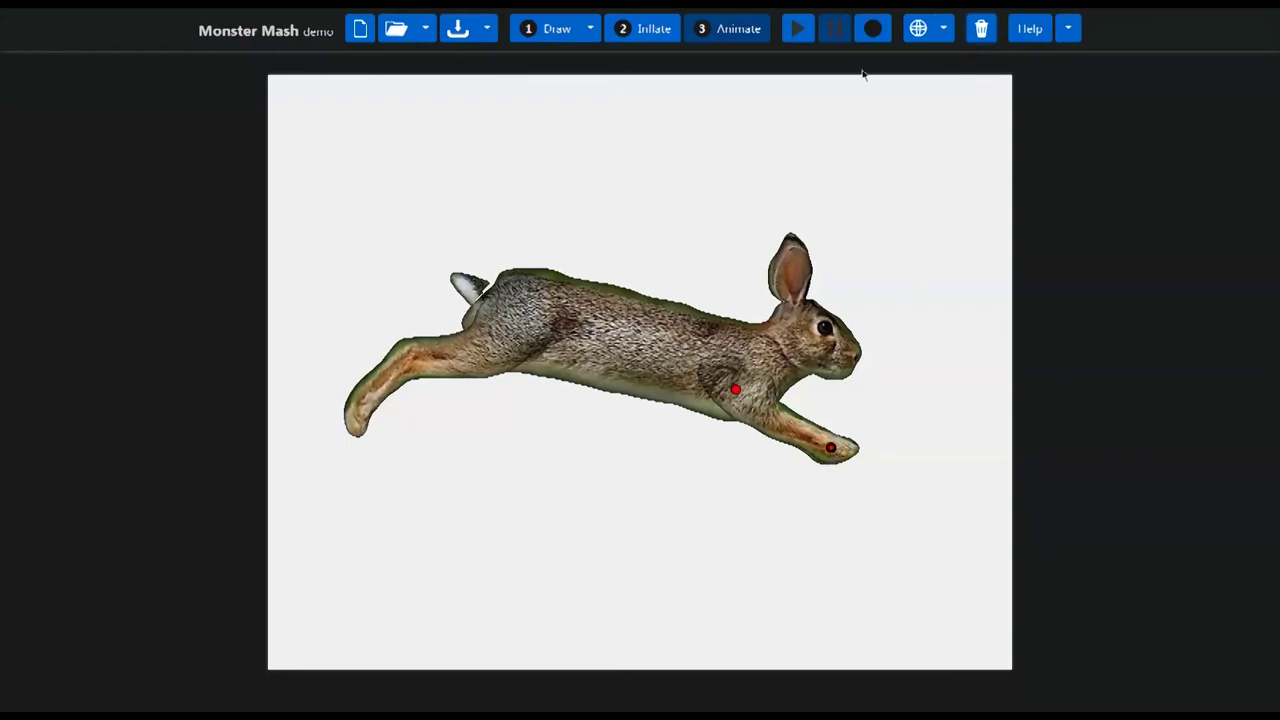
{"action": "left_click", "coordinate": [873, 30]}
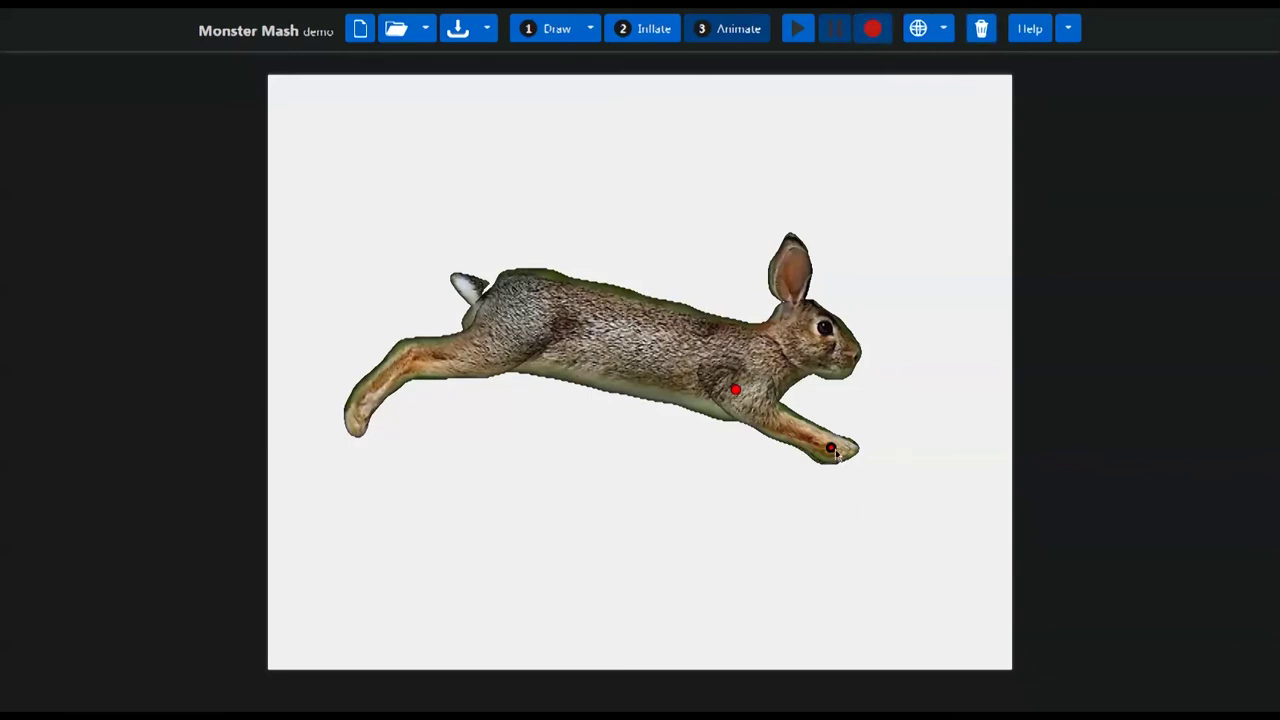
{"action": "mouse_move", "coordinate": [836, 455]}
{"action": "left_mouse_down"}
{"action": "mouse_move", "coordinate": [684, 501]}
{"action": "mouse_move", "coordinate": [627, 495]}
{"action": "mouse_move", "coordinate": [583, 447]}
{"action": "mouse_move", "coordinate": [702, 467]}
{"action": "mouse_move", "coordinate": [885, 459]}
{"action": "mouse_move", "coordinate": [830, 465]}
{"action": "left_mouse_up"}
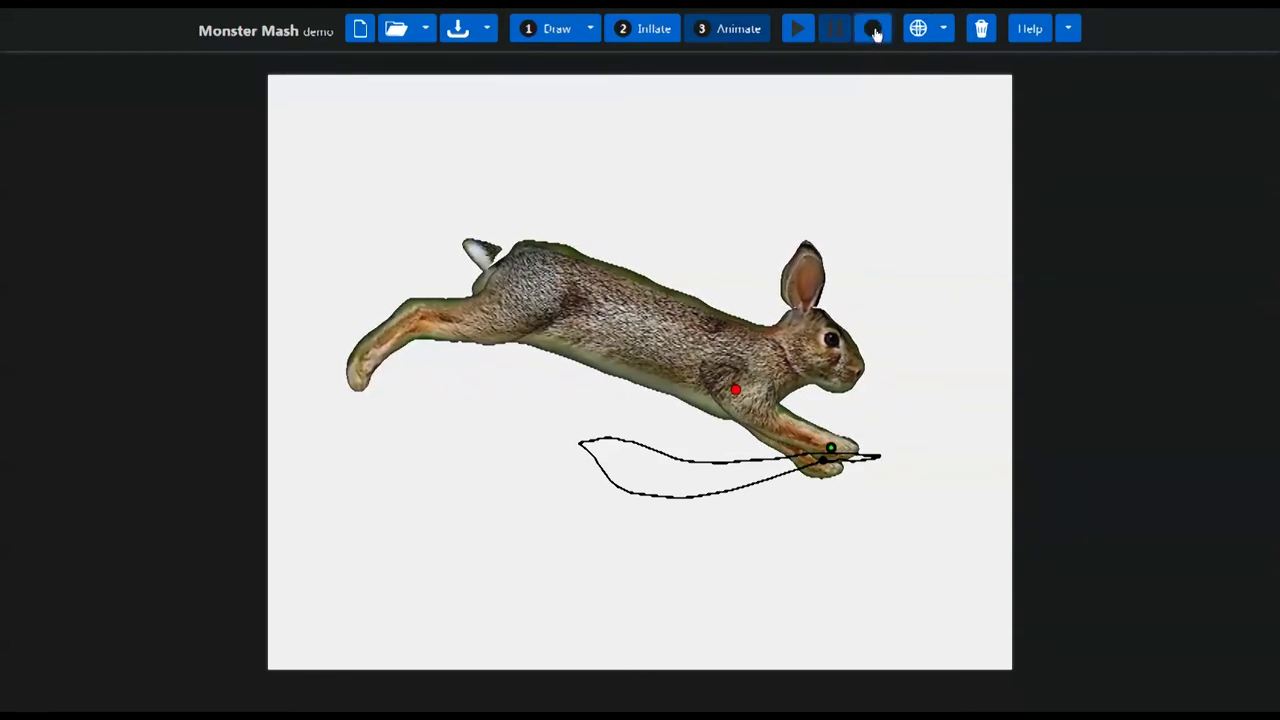
{"action": "left_click", "coordinate": [797, 31]}
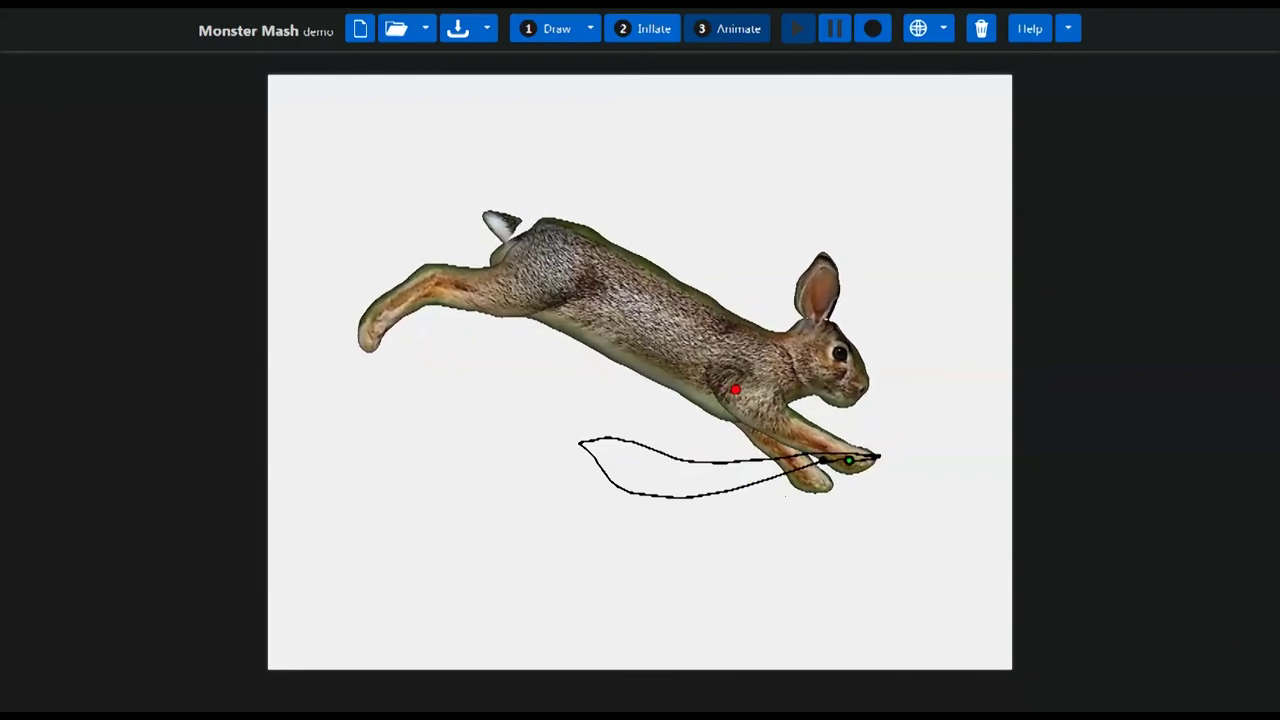
Step: Pause the front-leg animation and open the help guide's Animation Mode section
{"action": "left_click", "coordinate": [835, 29]}
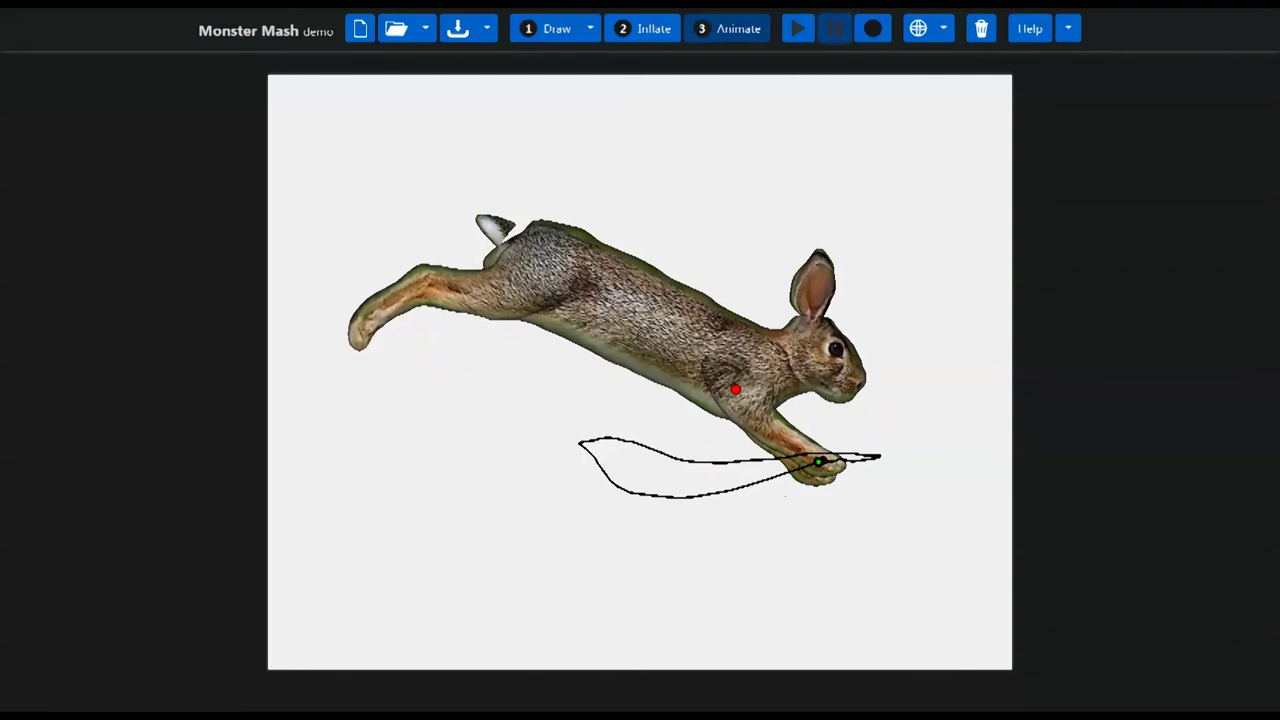
{"action": "left_click", "coordinate": [1031, 29]}
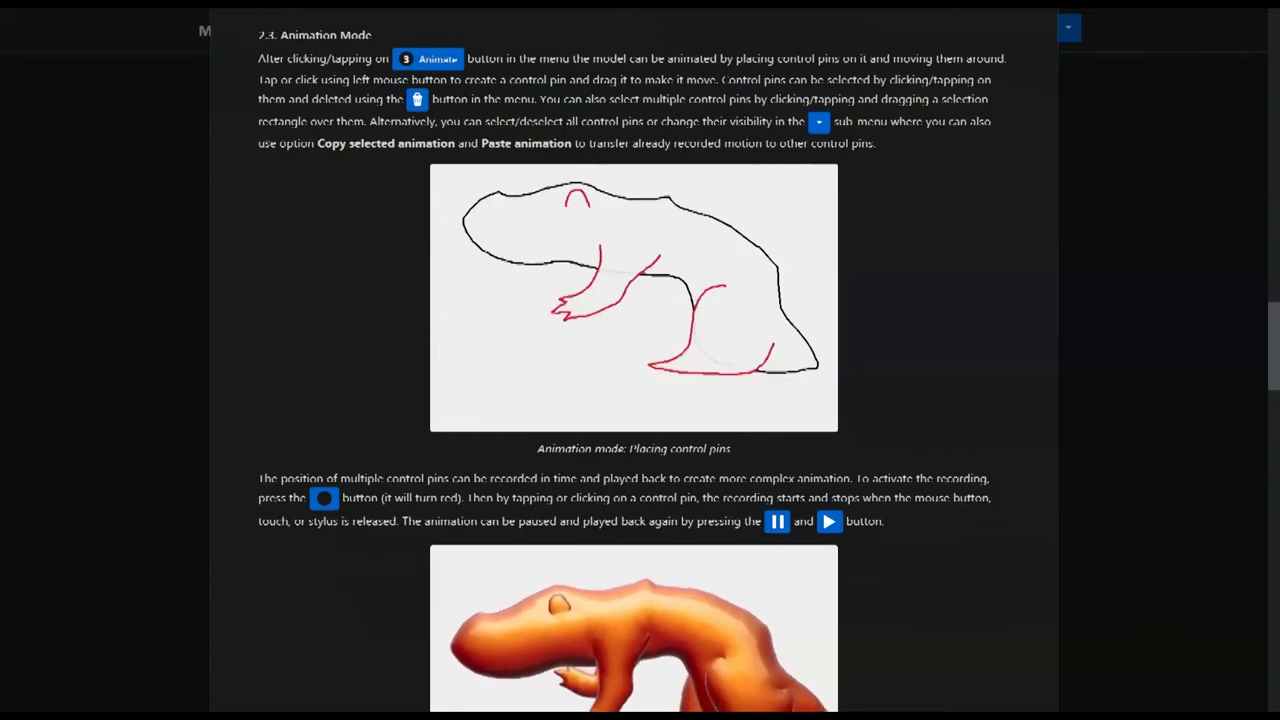
{"action": "scroll", "coordinate": [634, 360], "scroll_direction": "down", "scroll_amount": 1}
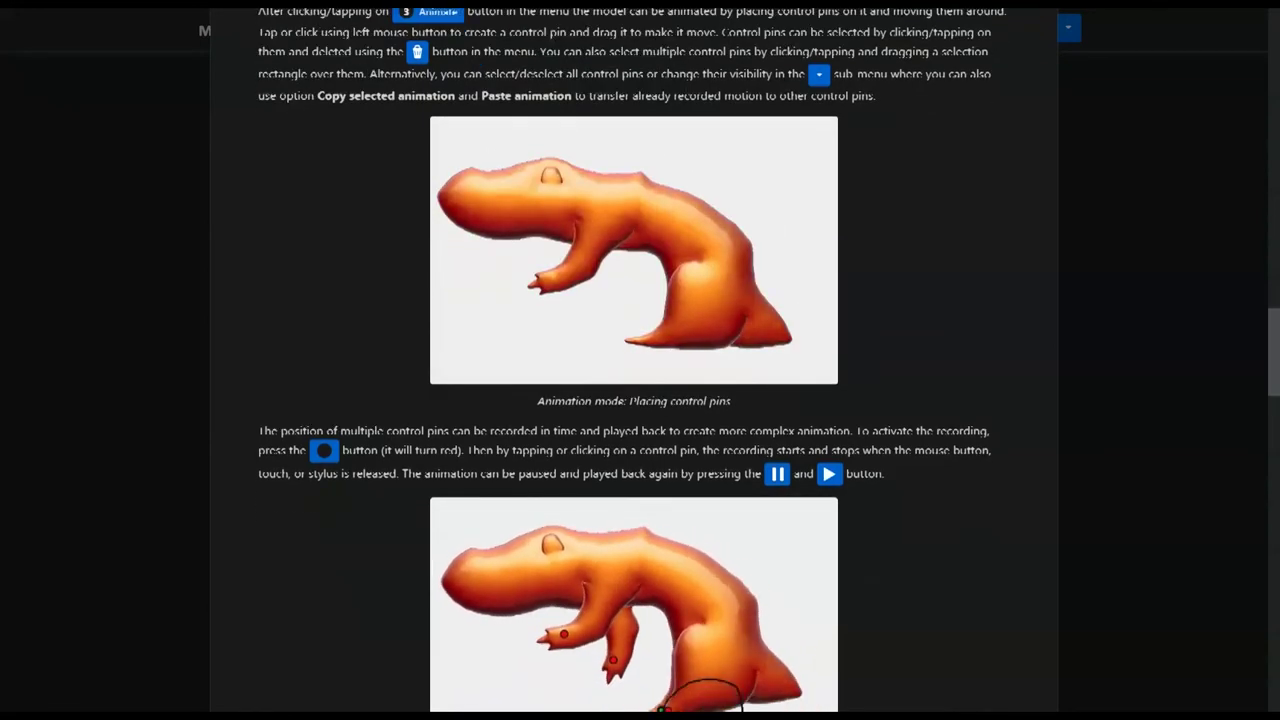
{"action": "scroll", "coordinate": [634, 360], "scroll_direction": "down", "scroll_amount": 2}
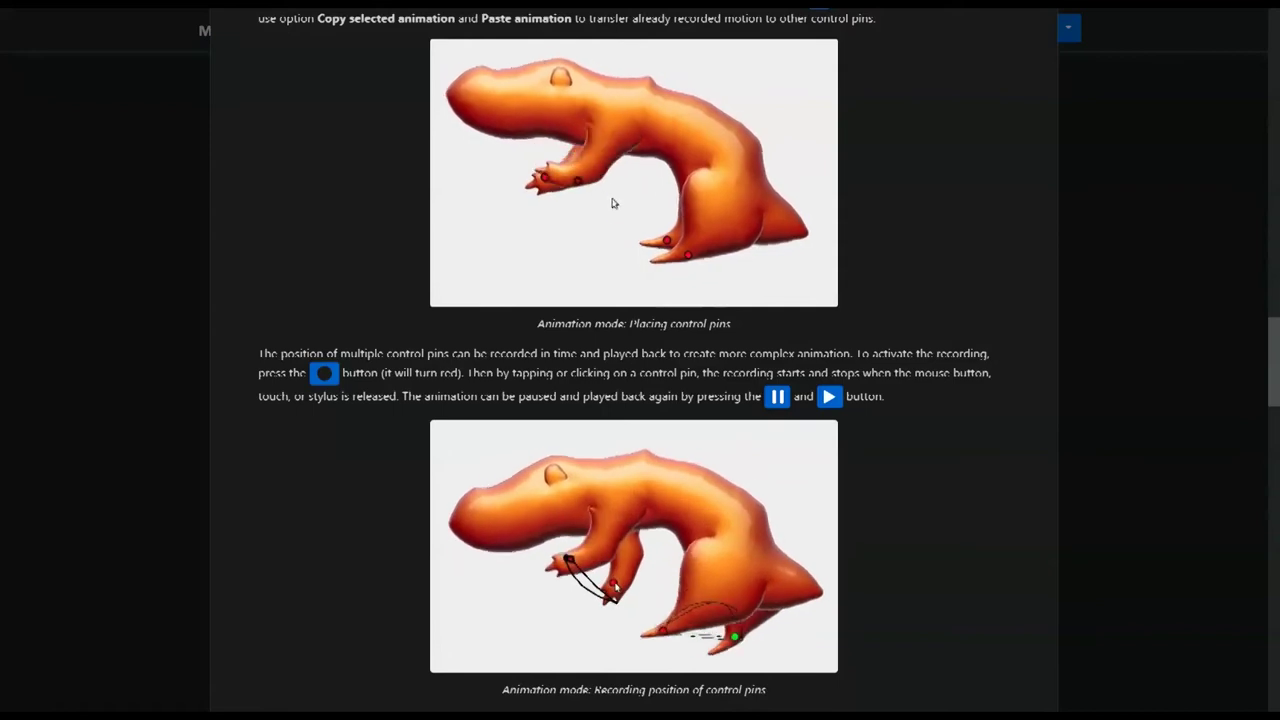
{"action": "scroll", "coordinate": [640, 360], "scroll_direction": "down", "scroll_amount": 2}
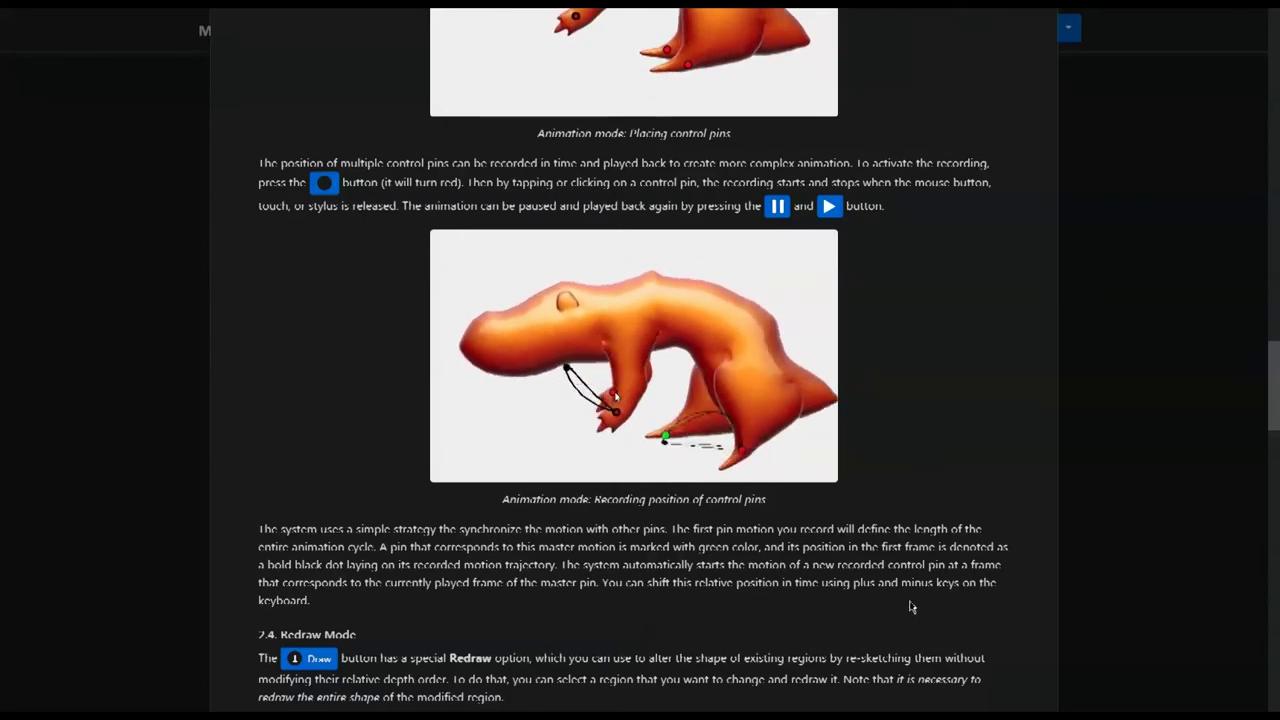
{"action": "left_click", "coordinate": [1148, 319]}
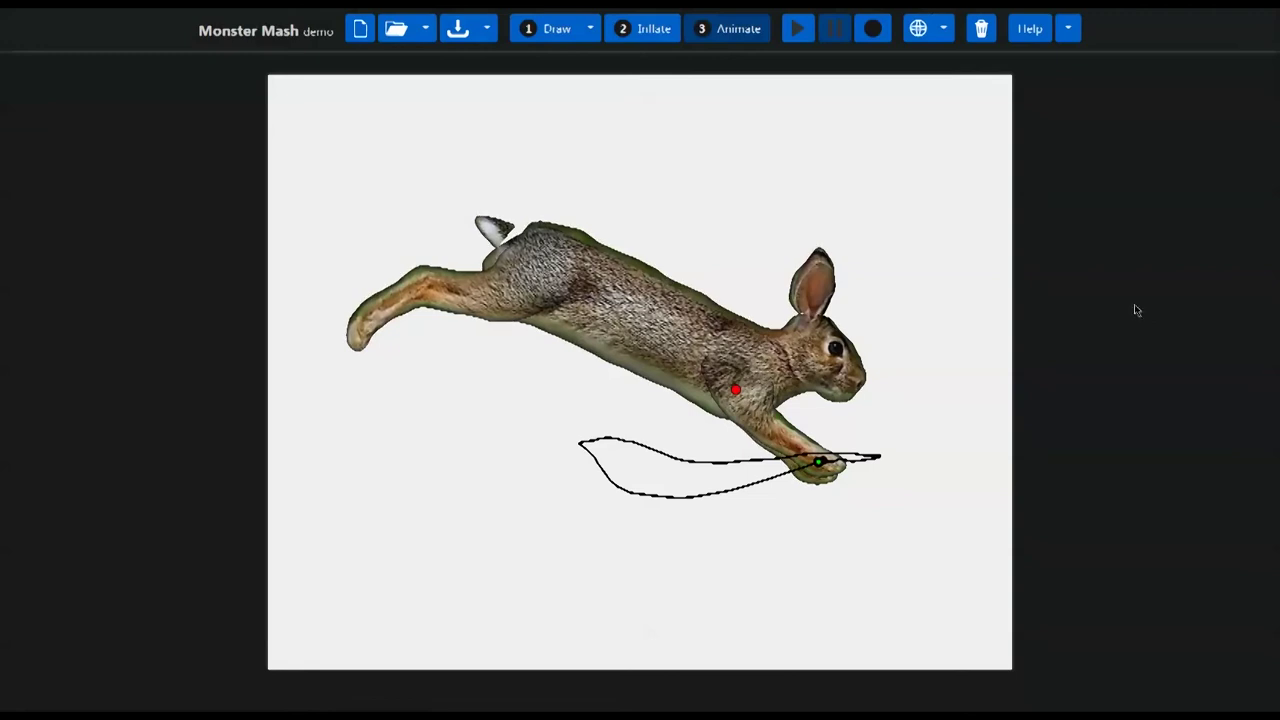
Step: Add a second paw pin, record its own looping path, and play both motions
{"action": "left_click", "coordinate": [808, 481]}
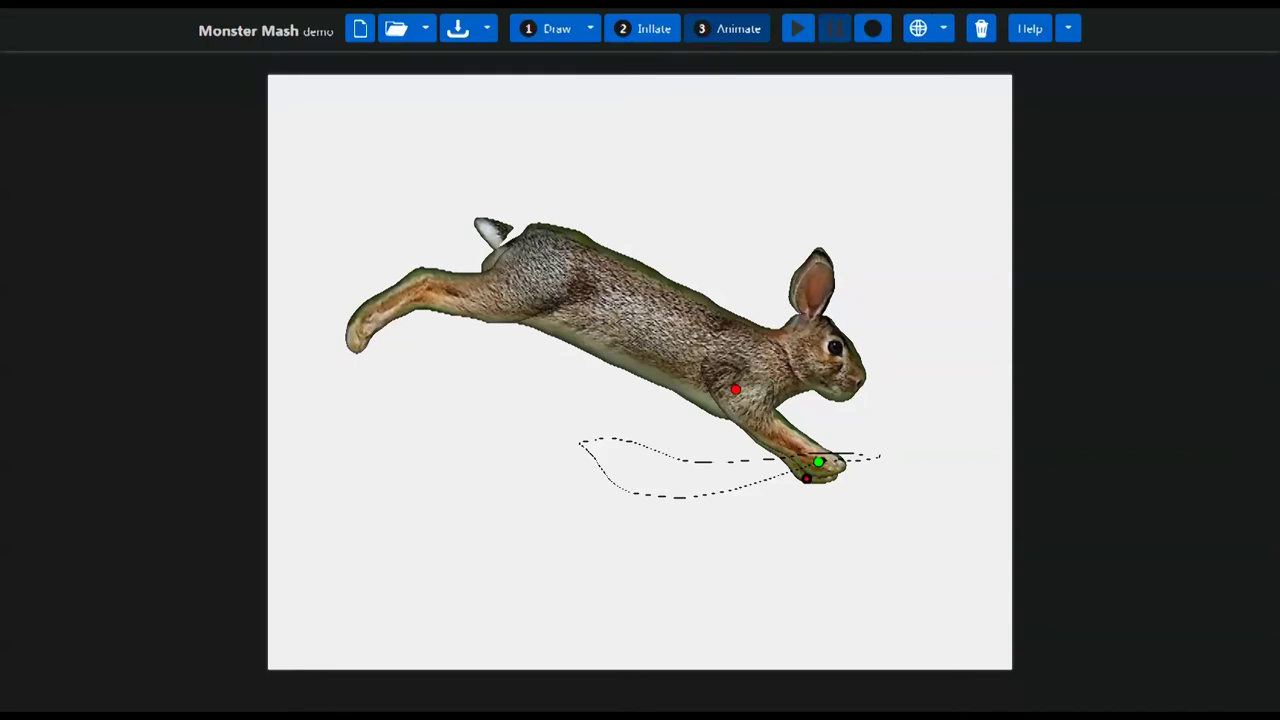
{"action": "left_click", "coordinate": [872, 32]}
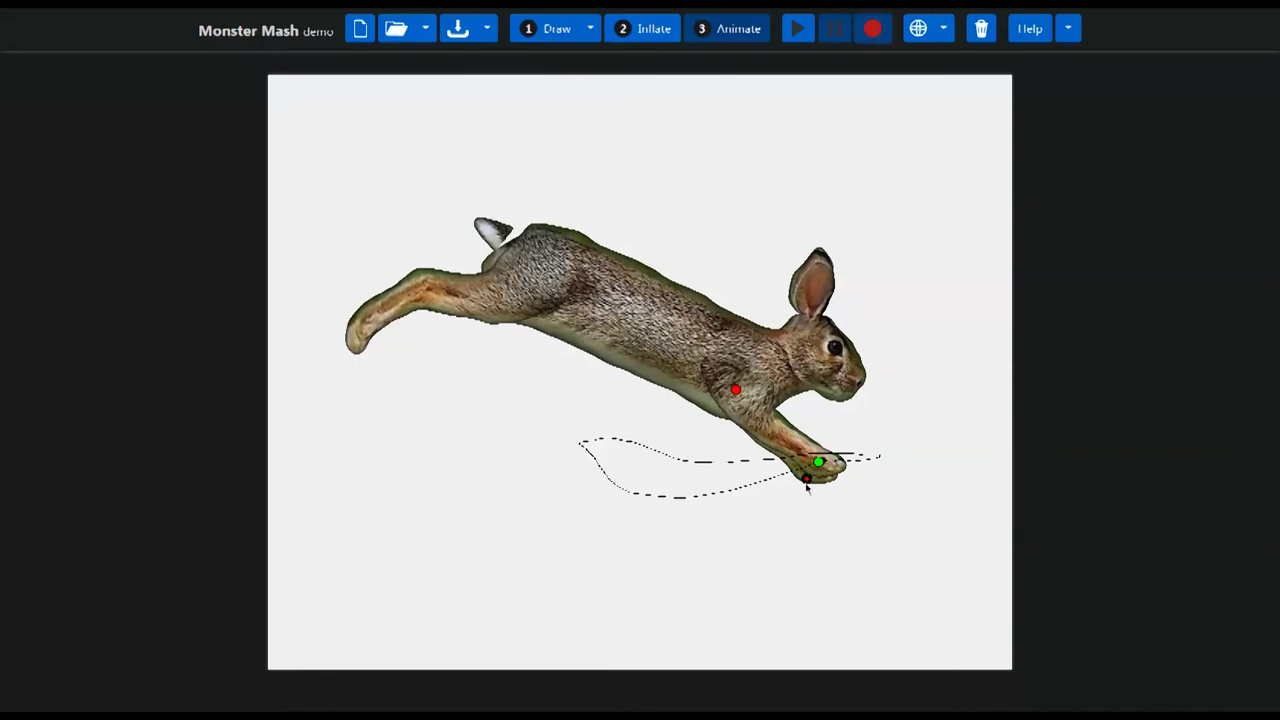
{"action": "mouse_move", "coordinate": [807, 487]}
{"action": "left_mouse_down"}
{"action": "mouse_move", "coordinate": [710, 505]}
{"action": "mouse_move", "coordinate": [636, 490]}
{"action": "mouse_move", "coordinate": [599, 476]}
{"action": "mouse_move", "coordinate": [534, 410]}
{"action": "mouse_move", "coordinate": [605, 446]}
{"action": "mouse_move", "coordinate": [730, 467]}
{"action": "mouse_move", "coordinate": [850, 458]}
{"action": "mouse_move", "coordinate": [869, 470]}
{"action": "mouse_move", "coordinate": [828, 487]}
{"action": "left_mouse_up"}
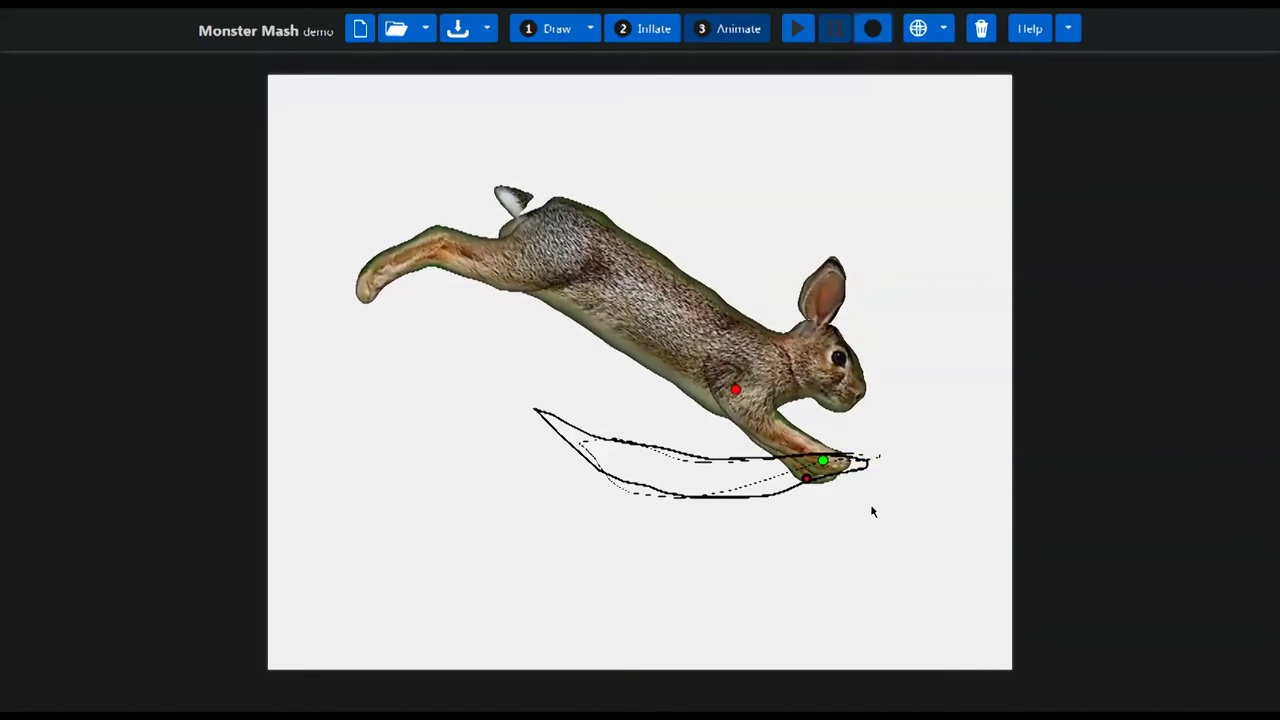
{"action": "left_click", "coordinate": [800, 33]}
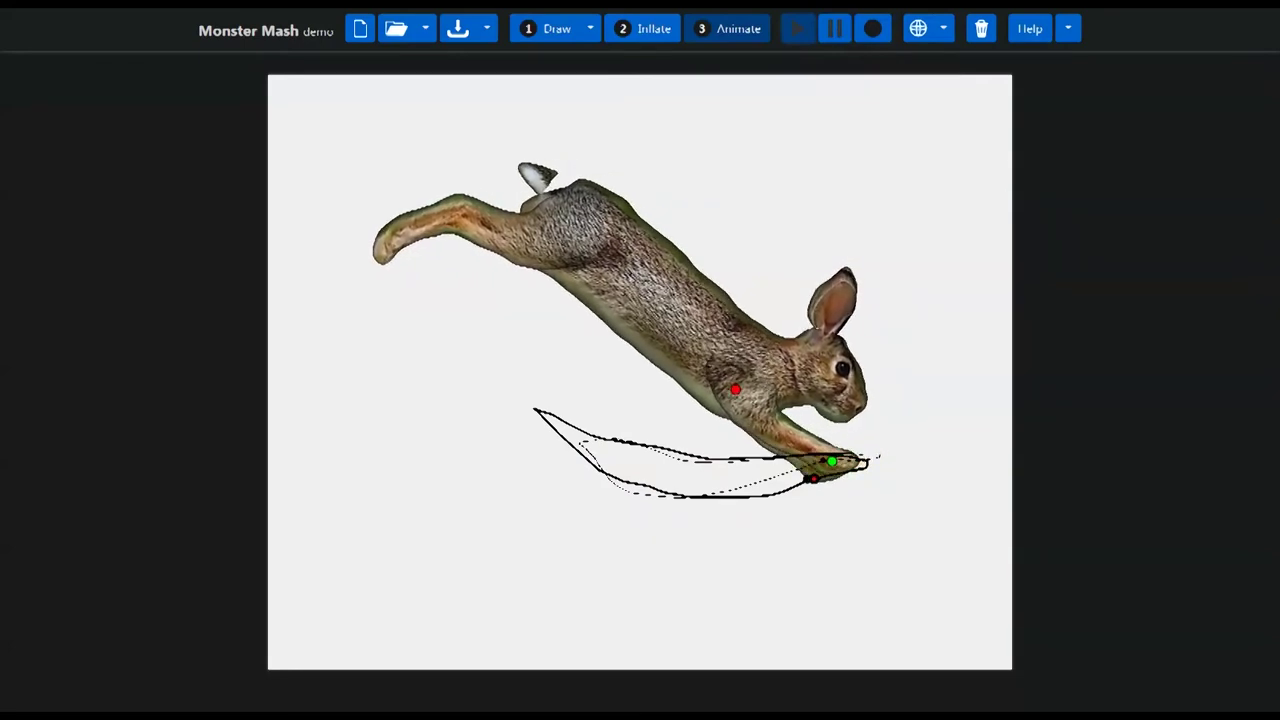
Step: Pause playback and reset the camera to the default viewing angle via the globe menu
{"action": "left_click", "coordinate": [831, 29]}
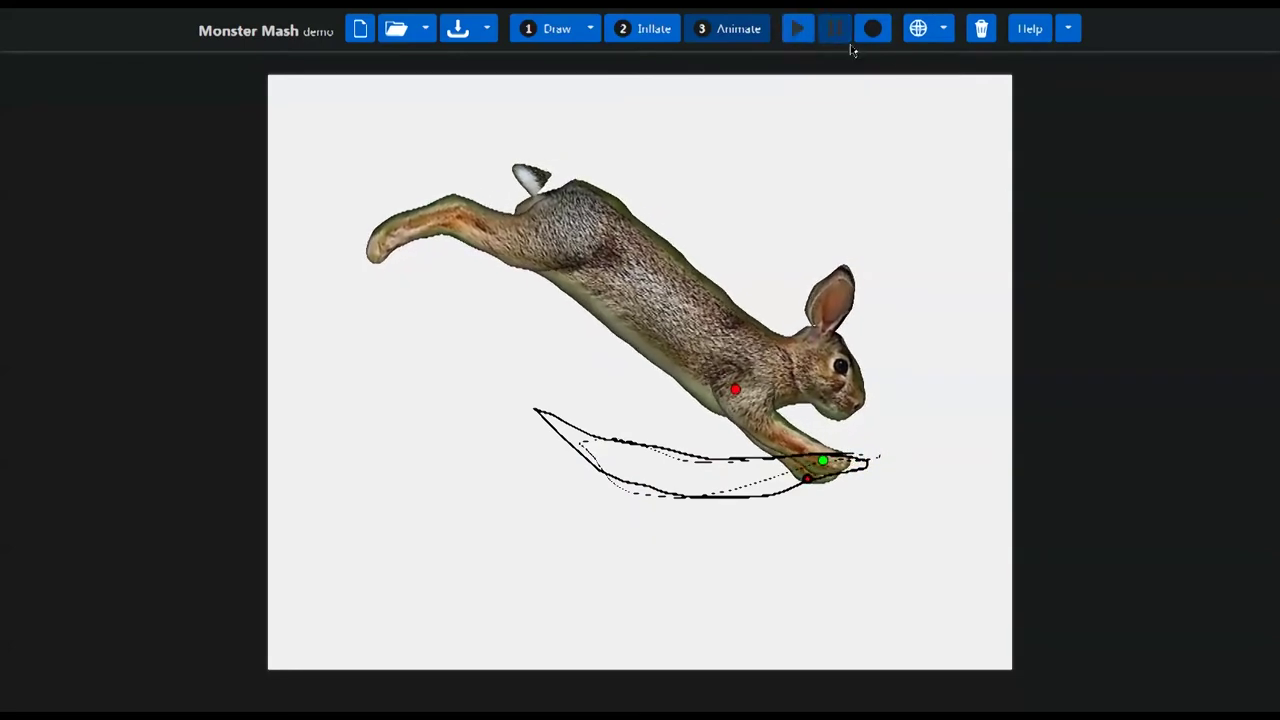
{"action": "left_click", "coordinate": [945, 32]}
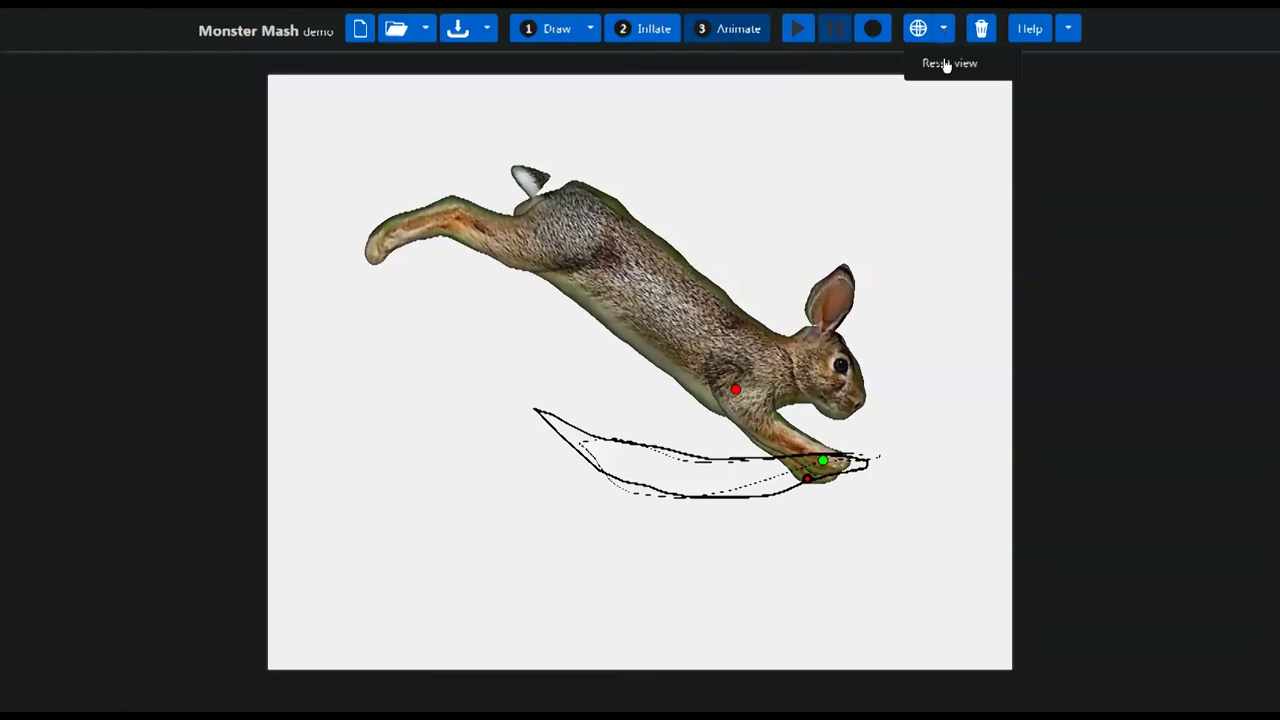
{"action": "left_click", "coordinate": [945, 64]}
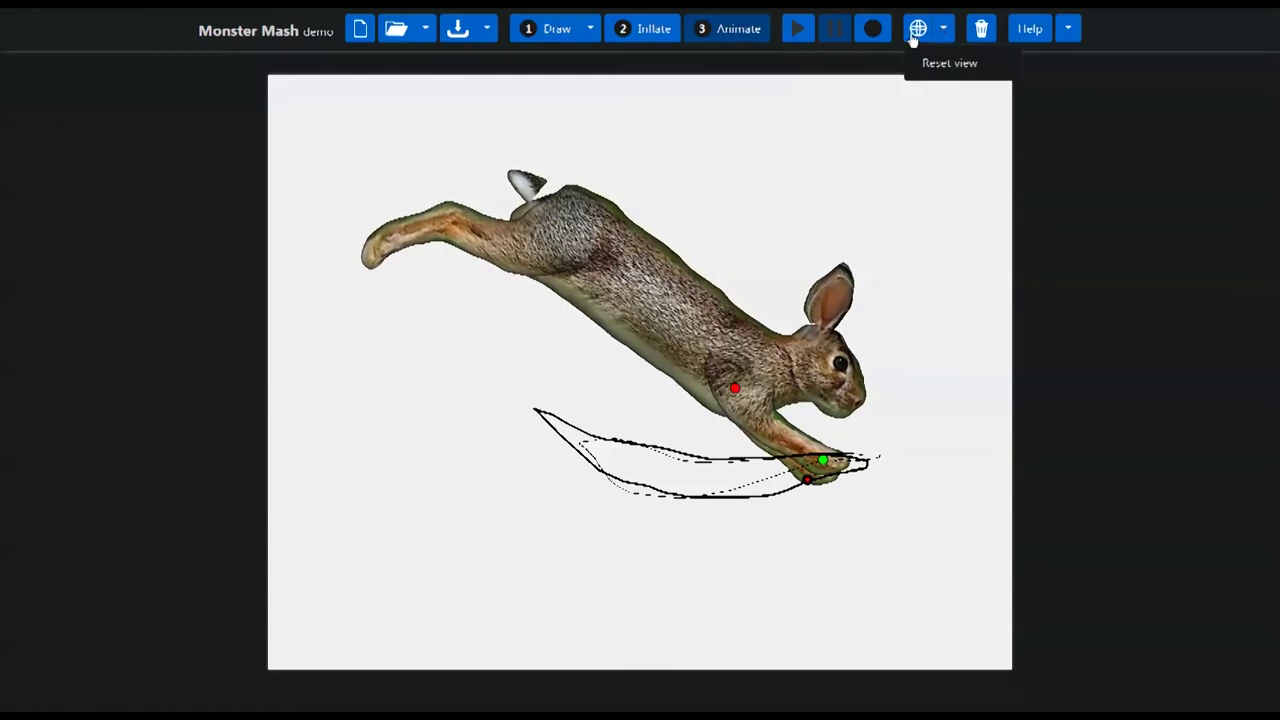
{"action": "left_click", "coordinate": [917, 35]}
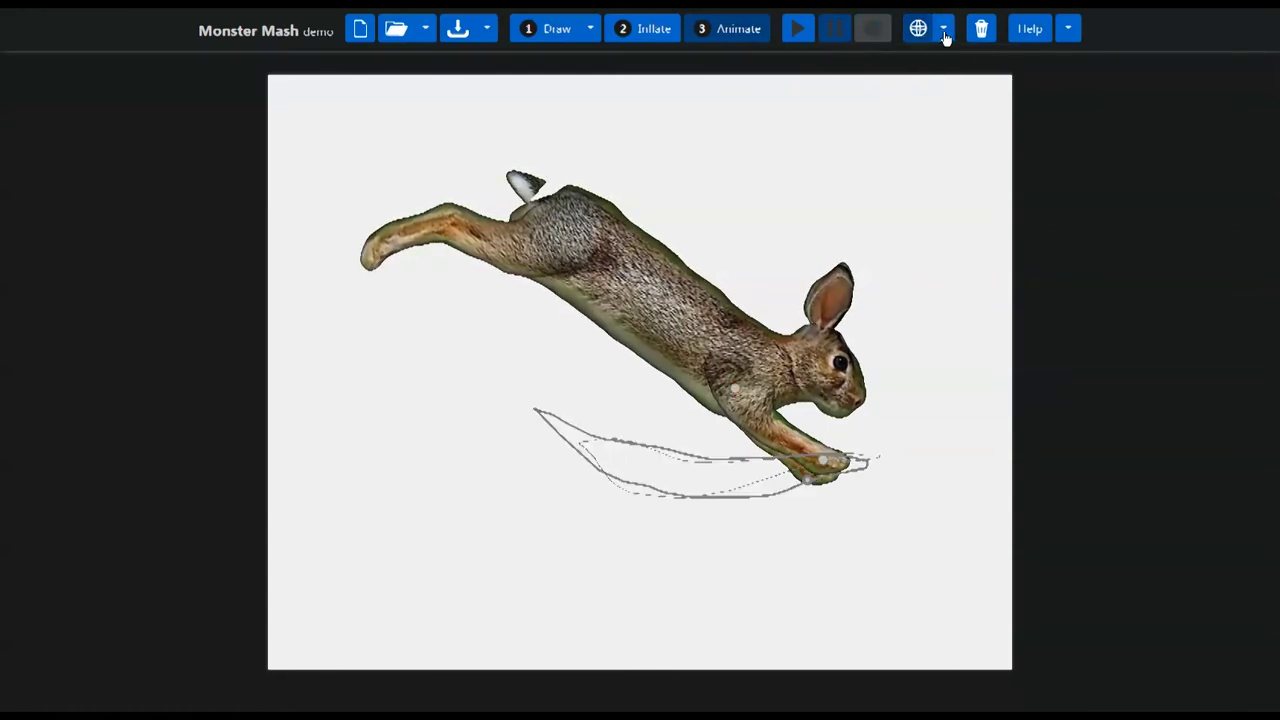
{"action": "left_click", "coordinate": [945, 37]}
{"action": "left_click", "coordinate": [945, 64]}
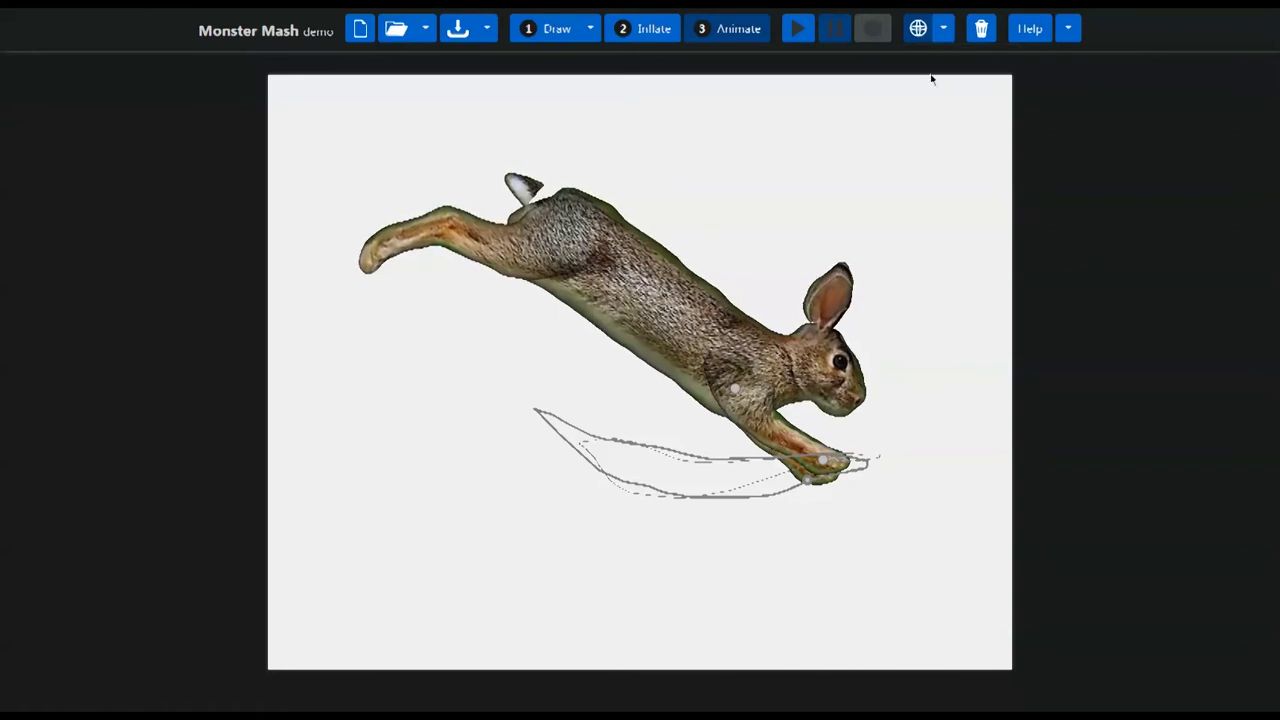
Step: Return to Inflate mode and reset the rabbit to its default side-on view
{"action": "left_click", "coordinate": [650, 35]}
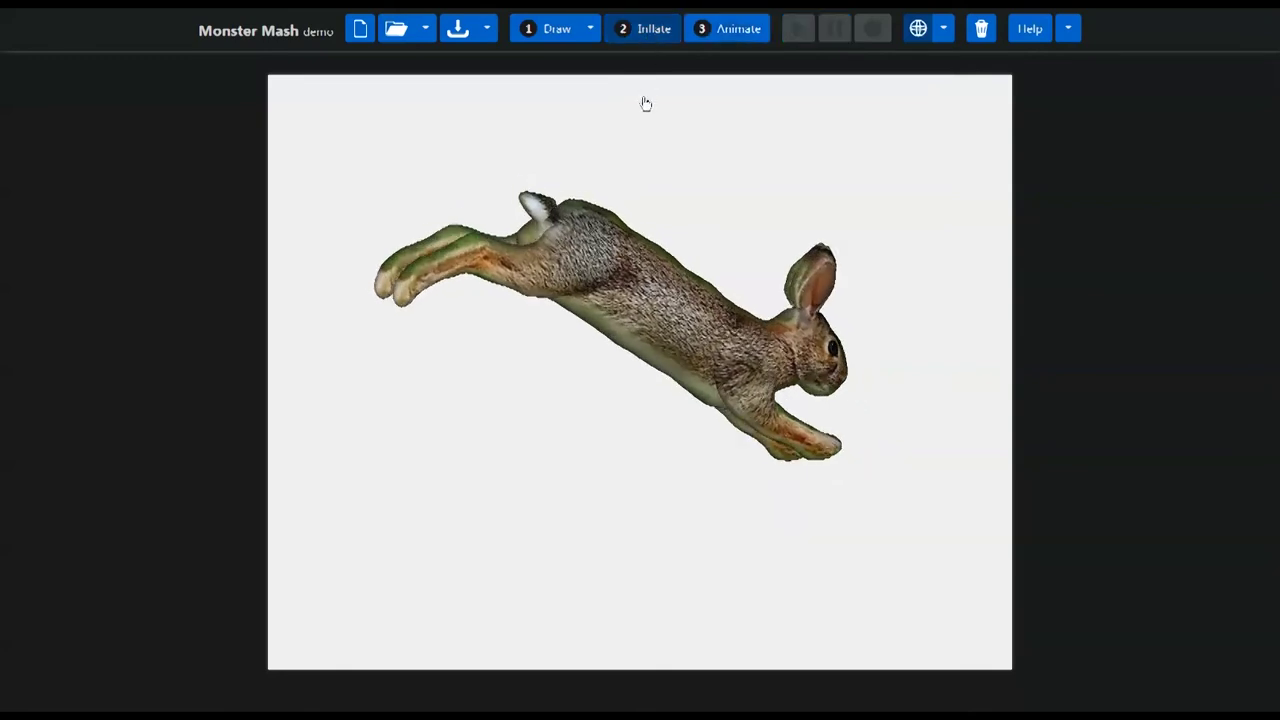
{"action": "left_click_drag", "start_coordinate": [610, 228], "coordinate": [535, 370]}
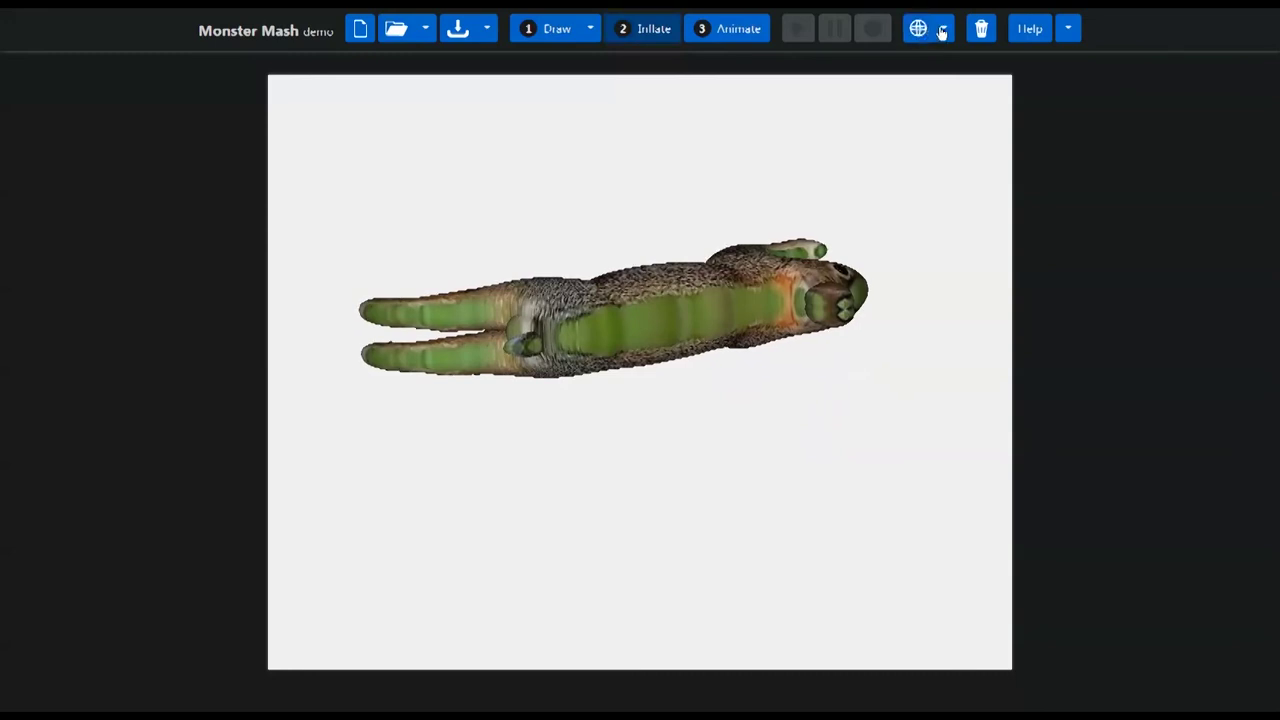
{"action": "left_click", "coordinate": [944, 30]}
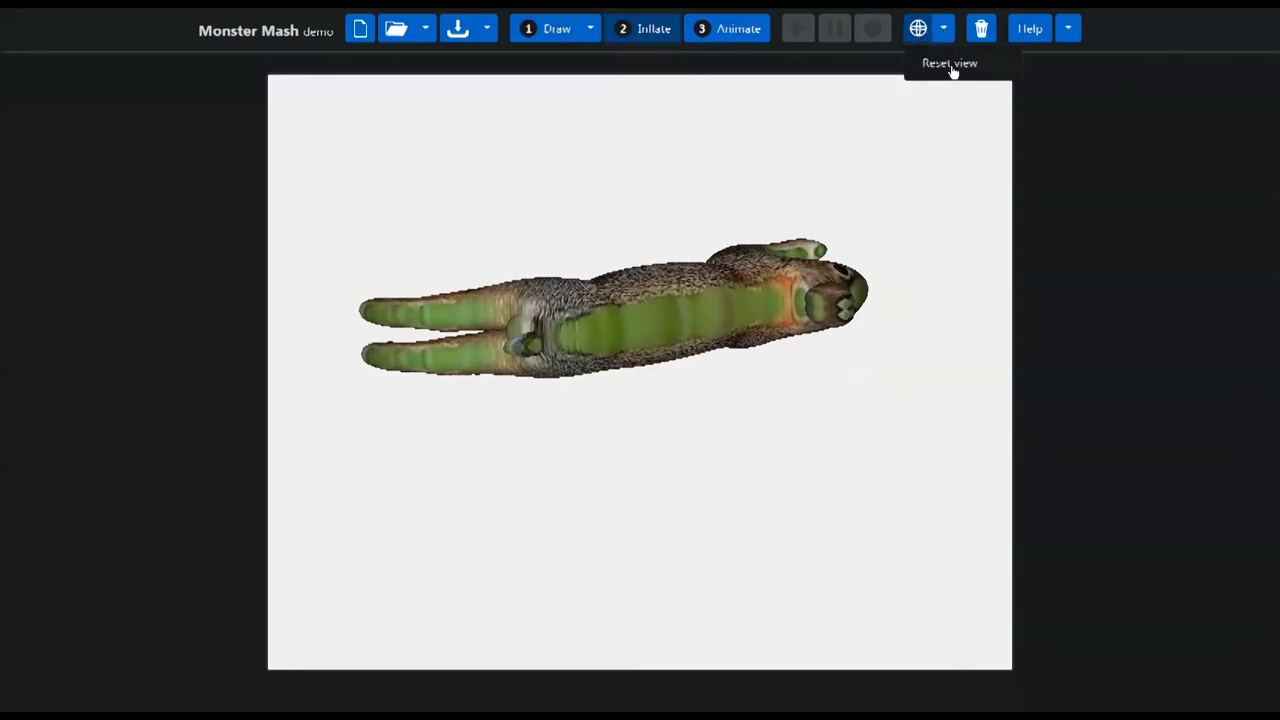
{"action": "left_click", "coordinate": [951, 64]}
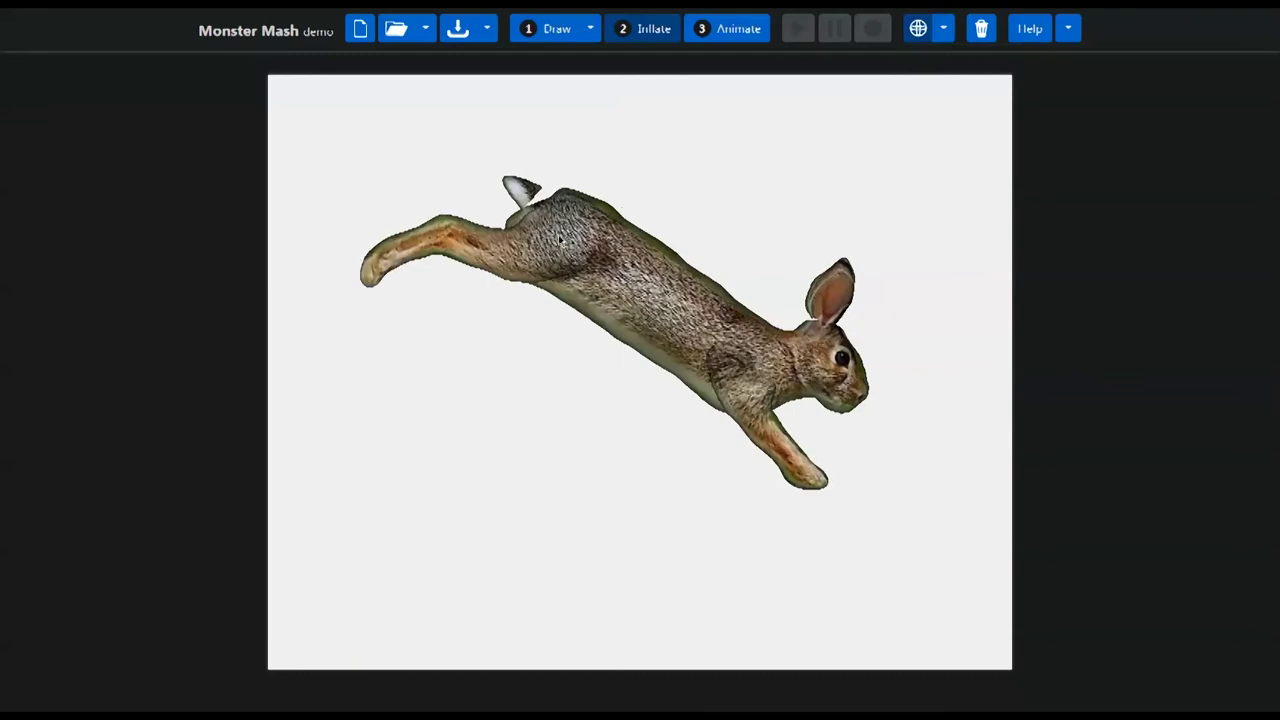
{"action": "mouse_move", "coordinate": [561, 240]}
{"action": "right_mouse_down"}
{"action": "mouse_move", "coordinate": [562, 275]}
{"action": "mouse_move", "coordinate": [566, 240]}
{"action": "right_mouse_up"}
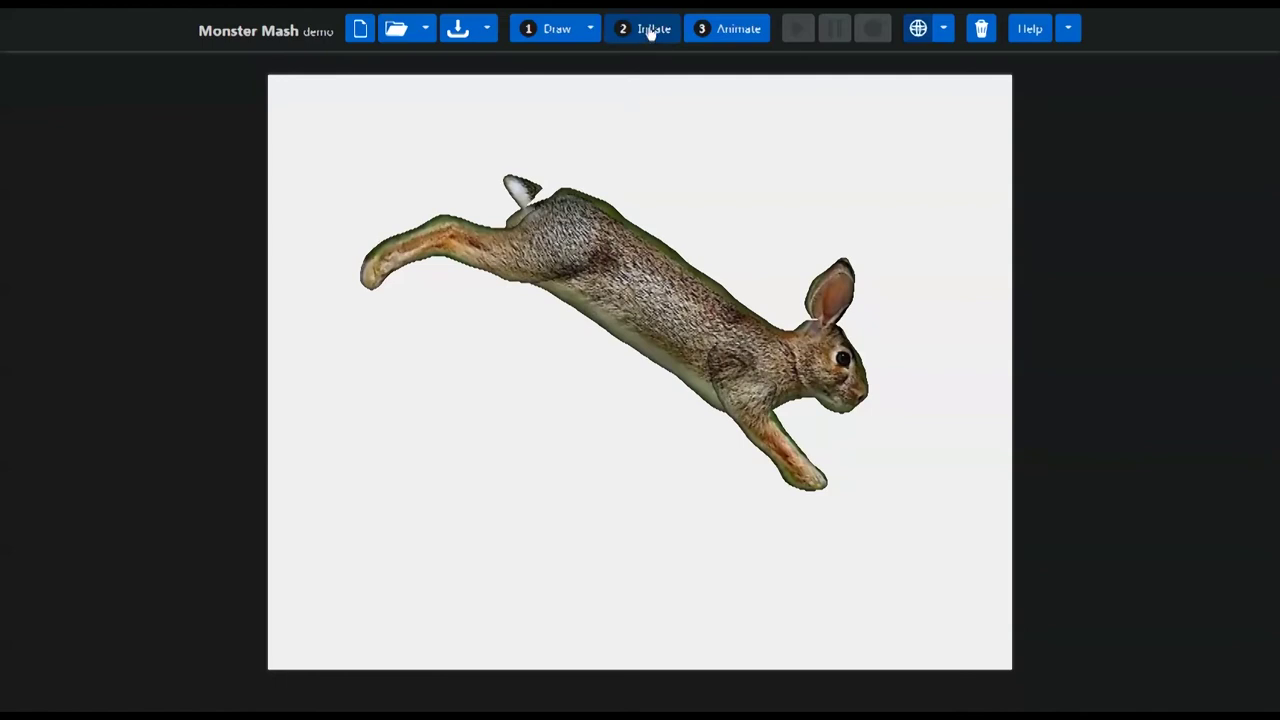
Step: Re-enter Animate mode, stop playback, and add a control pin on the hind leg
{"action": "left_click", "coordinate": [715, 30]}
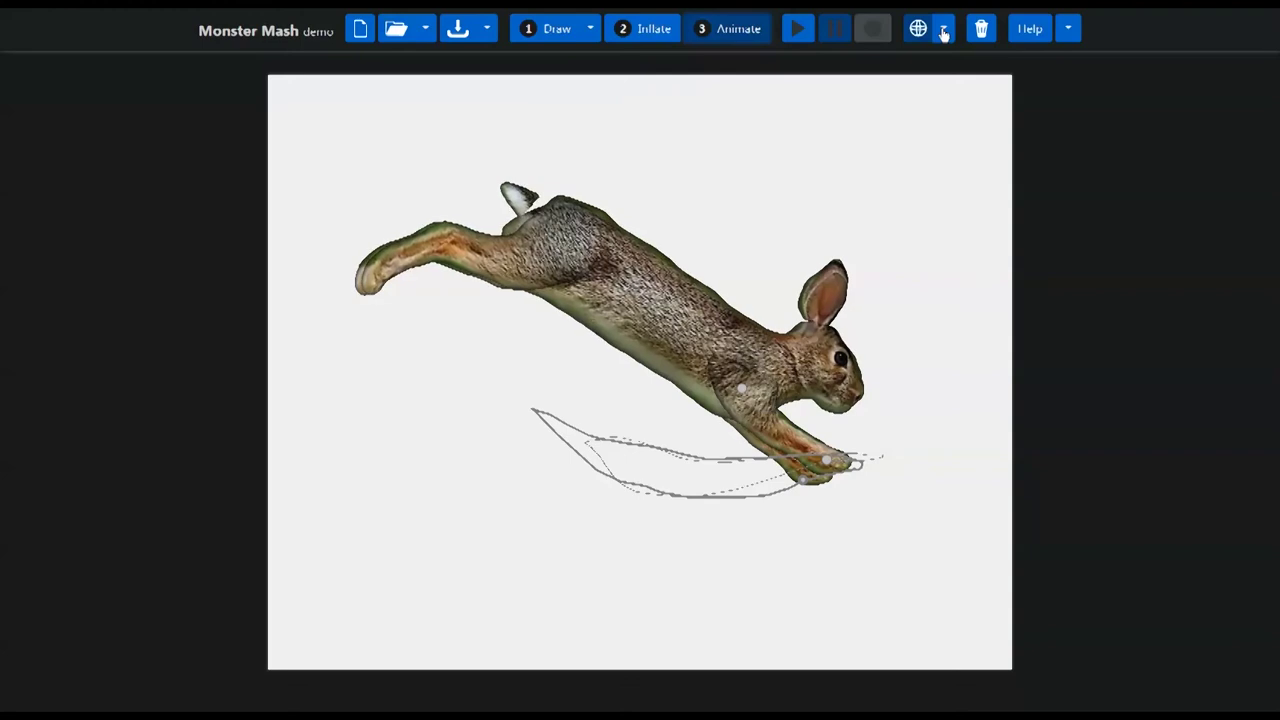
{"action": "left_click", "coordinate": [945, 33]}
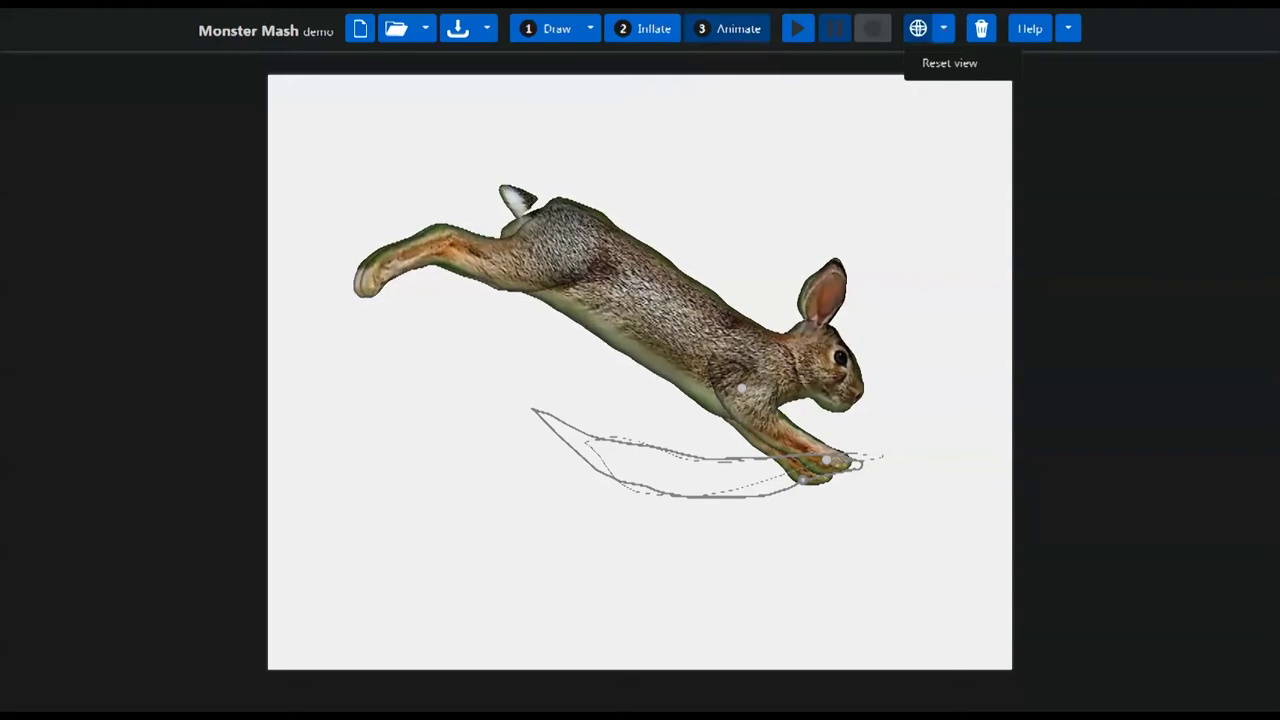
{"action": "left_click", "coordinate": [953, 63]}
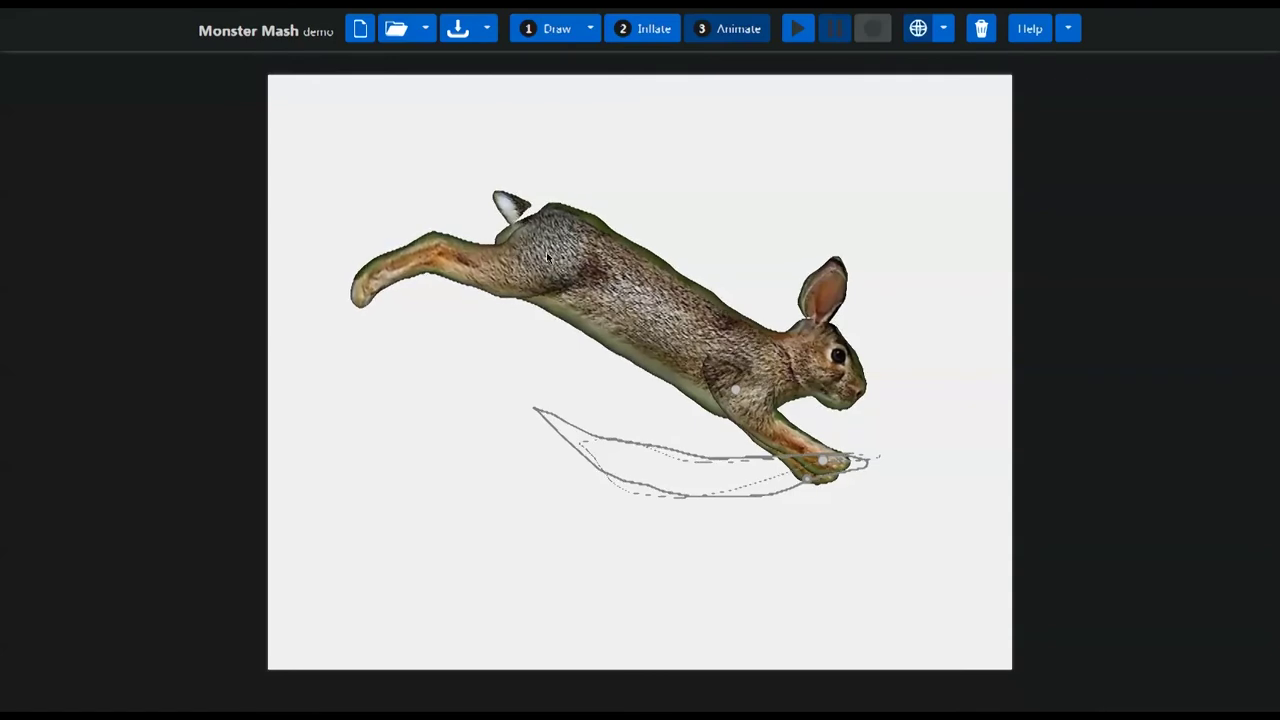
{"action": "left_click", "coordinate": [838, 35]}
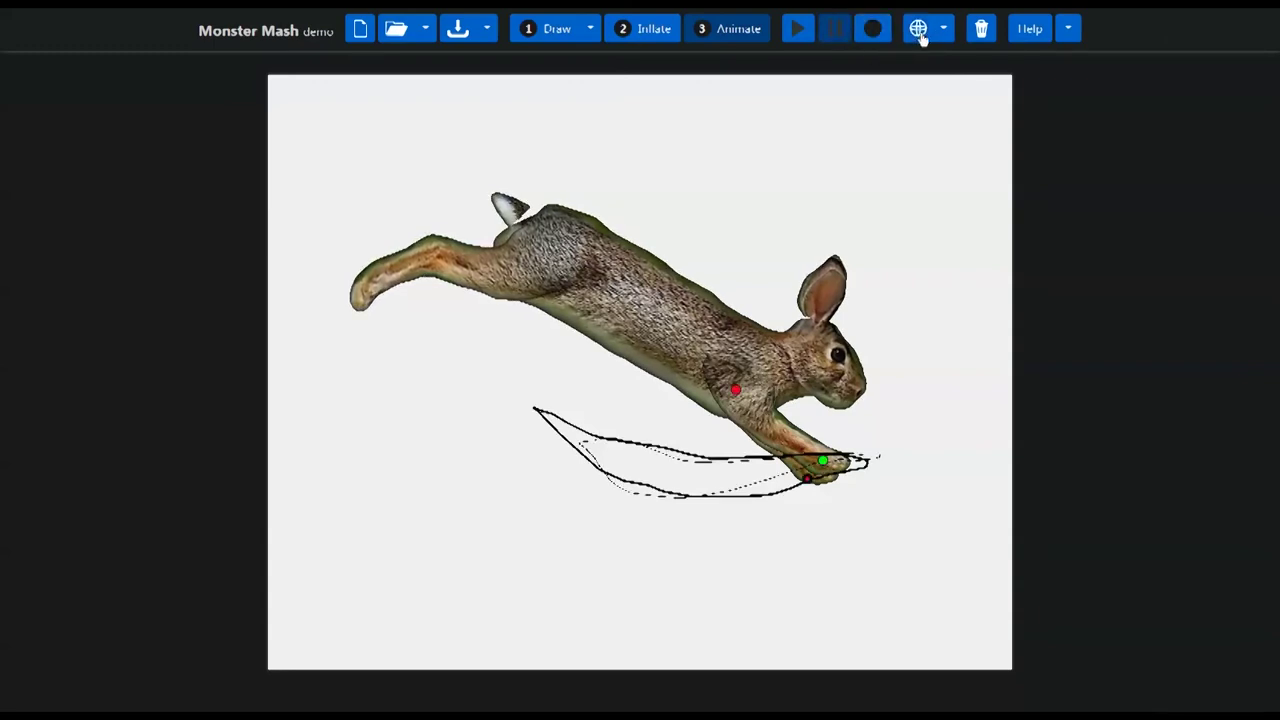
{"action": "left_click", "coordinate": [539, 250]}
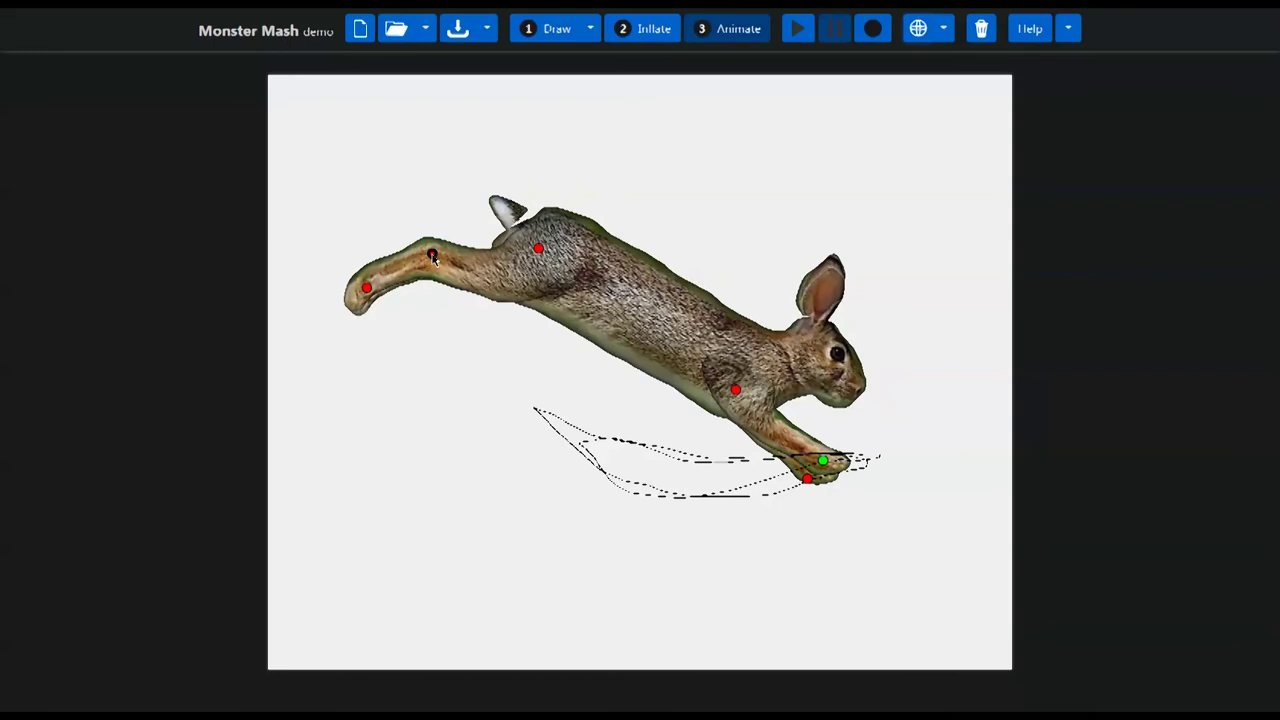
Step: Record a looping path for the hind-foot pin and play the animation back
{"action": "left_click", "coordinate": [873, 32]}
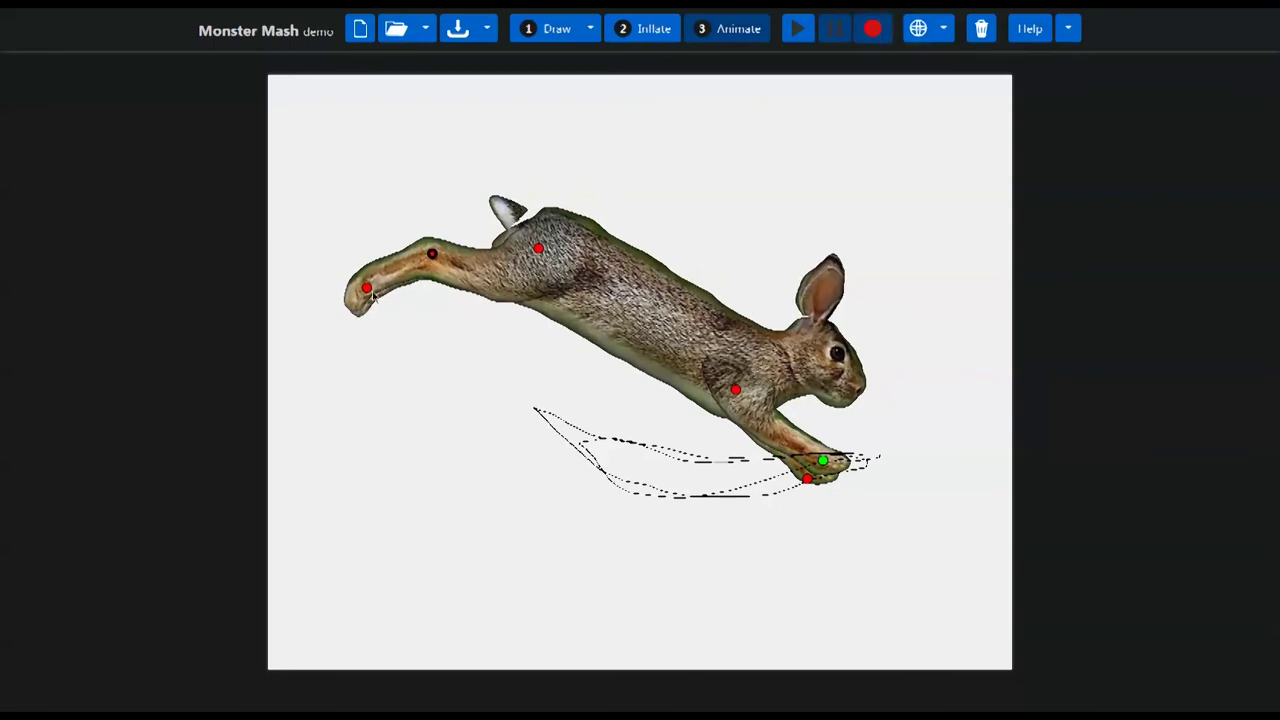
{"action": "mouse_move", "coordinate": [367, 290]}
{"action": "left_mouse_down"}
{"action": "mouse_move", "coordinate": [414, 385]}
{"action": "mouse_move", "coordinate": [669, 500]}
{"action": "mouse_move", "coordinate": [504, 438]}
{"action": "mouse_move", "coordinate": [384, 360]}
{"action": "mouse_move", "coordinate": [373, 298]}
{"action": "left_mouse_up"}
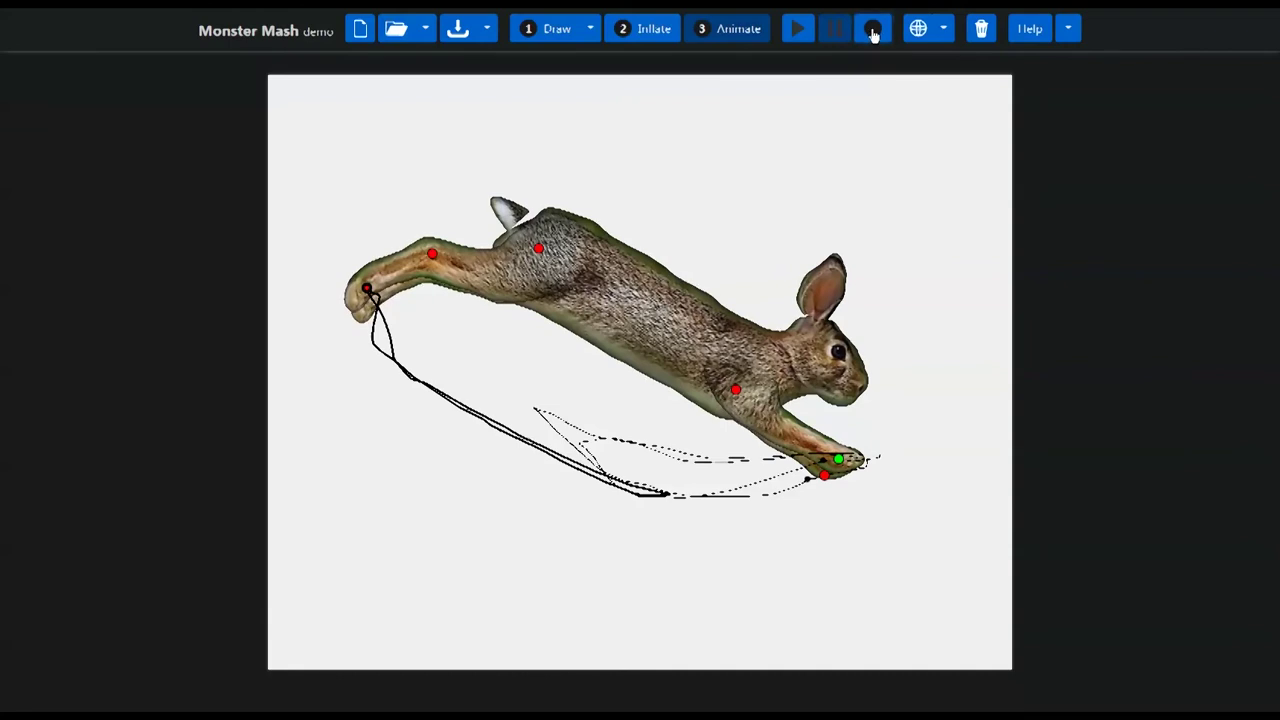
{"action": "left_click", "coordinate": [798, 31]}
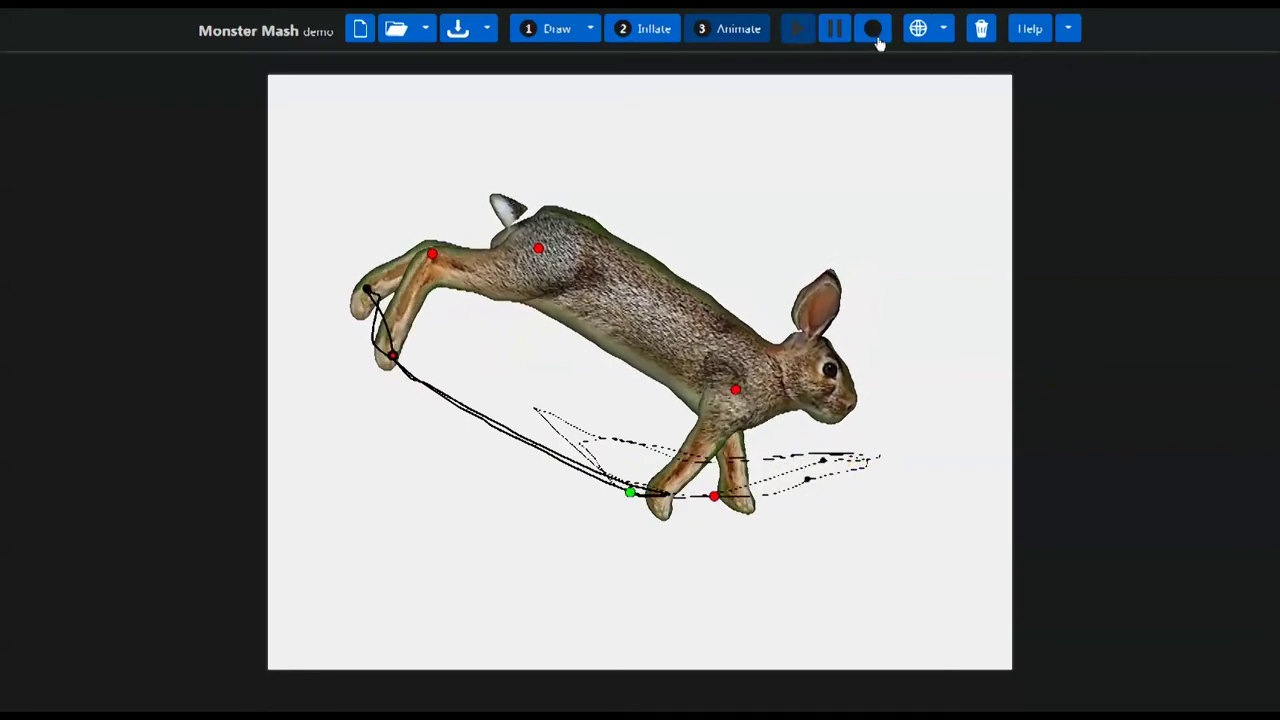
{"action": "left_click", "coordinate": [839, 38]}
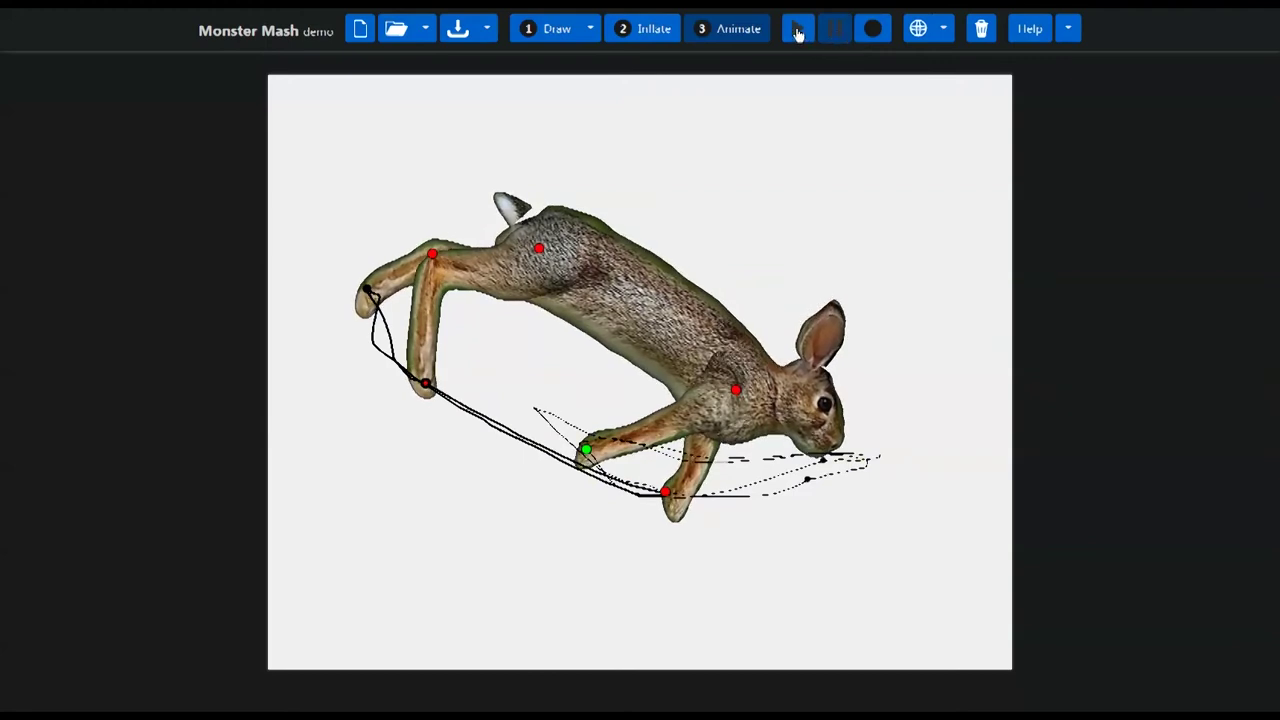
{"action": "left_click", "coordinate": [798, 32]}
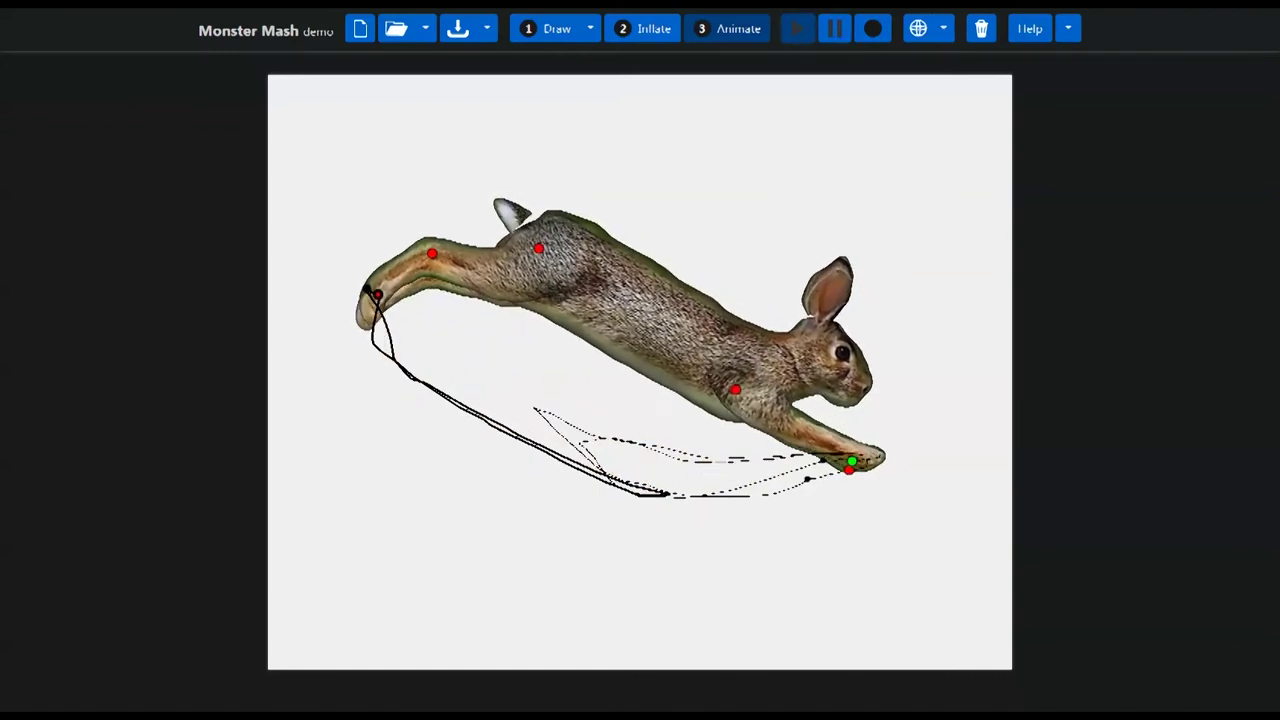
Step: Record a looping motion for the hind-leg knee pin, then replay the animation
{"action": "left_click", "coordinate": [836, 29]}
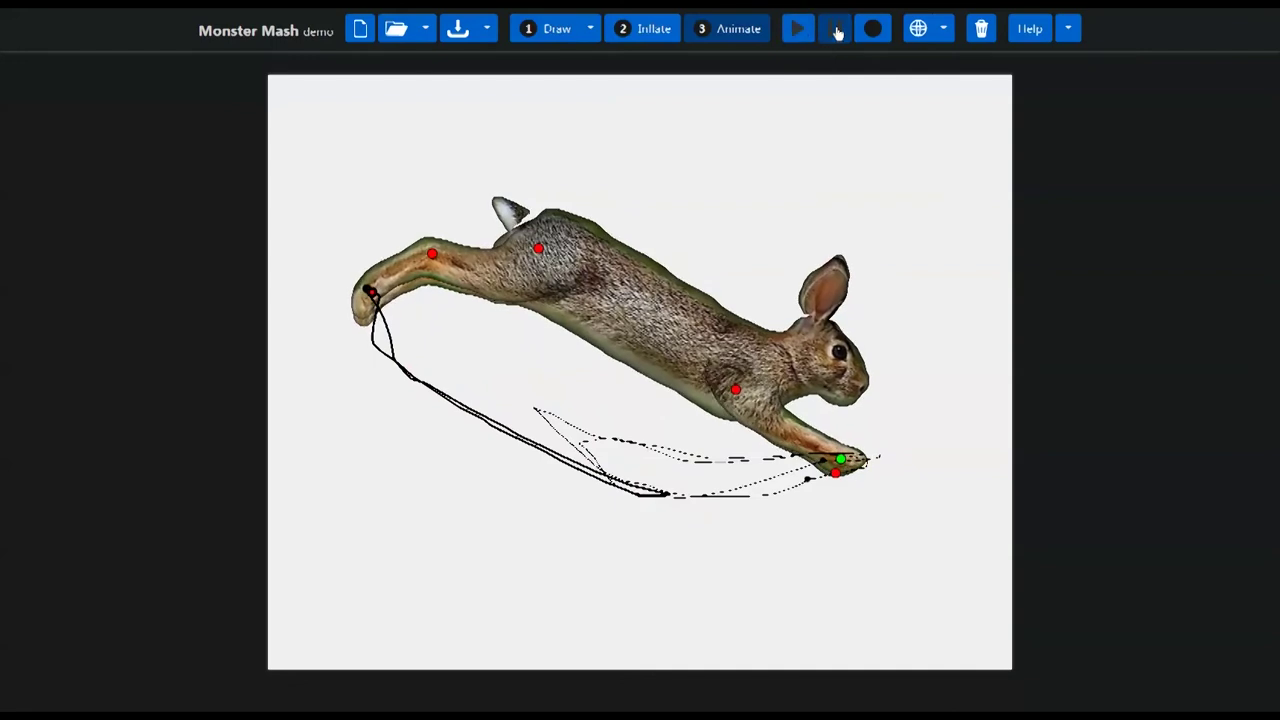
{"action": "left_click", "coordinate": [873, 30]}
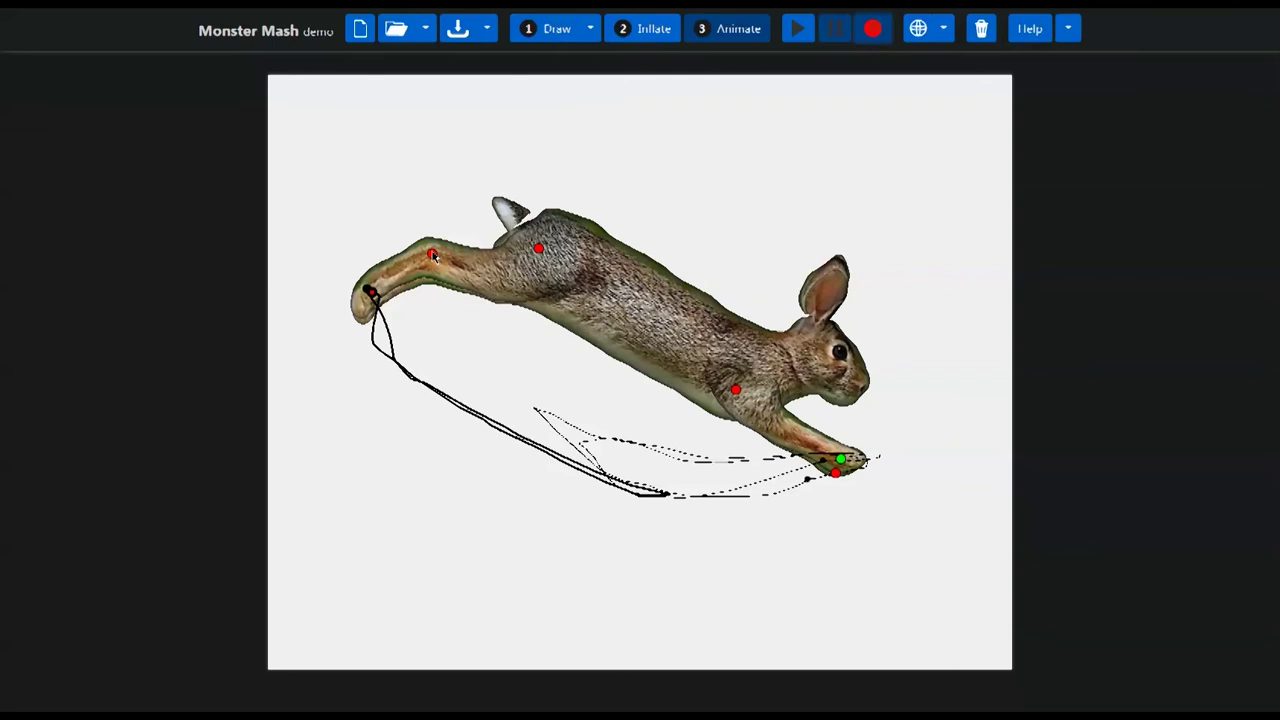
{"action": "mouse_move", "coordinate": [432, 256]}
{"action": "left_mouse_down"}
{"action": "mouse_move", "coordinate": [431, 271]}
{"action": "mouse_move", "coordinate": [490, 325]}
{"action": "mouse_move", "coordinate": [592, 370]}
{"action": "mouse_move", "coordinate": [552, 371]}
{"action": "mouse_move", "coordinate": [472, 285]}
{"action": "left_mouse_up"}
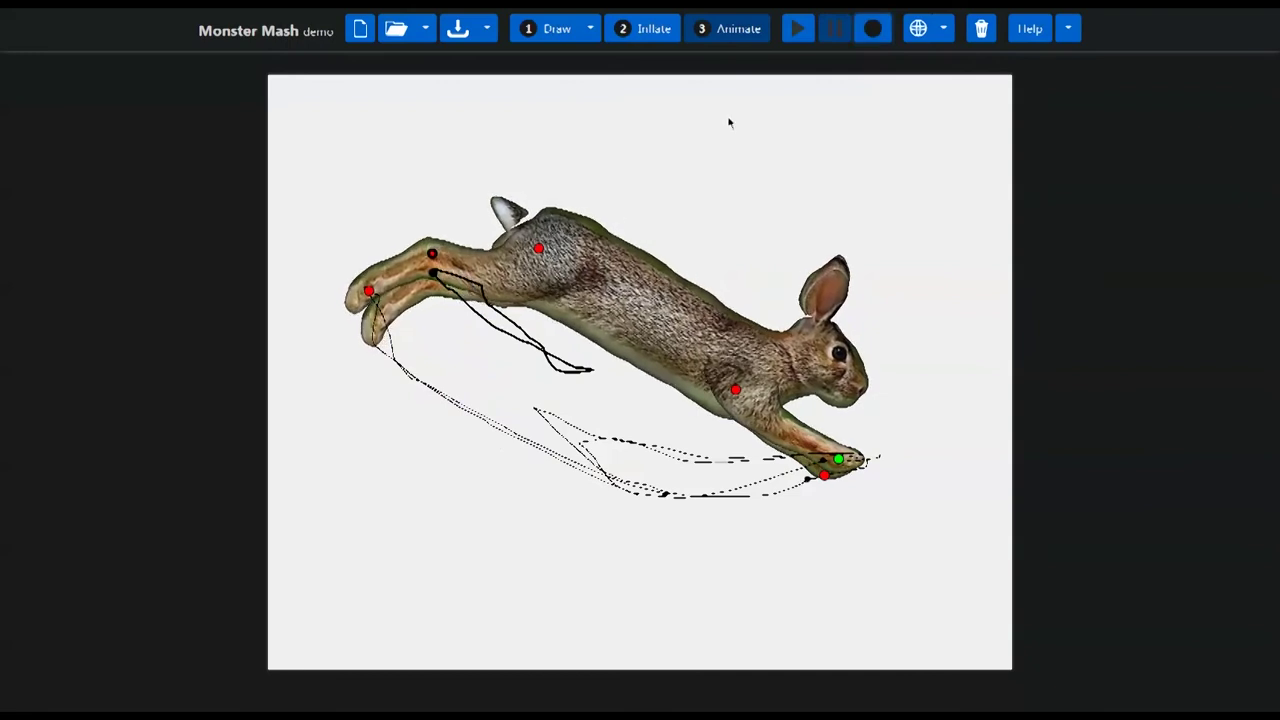
{"action": "left_click", "coordinate": [797, 29]}
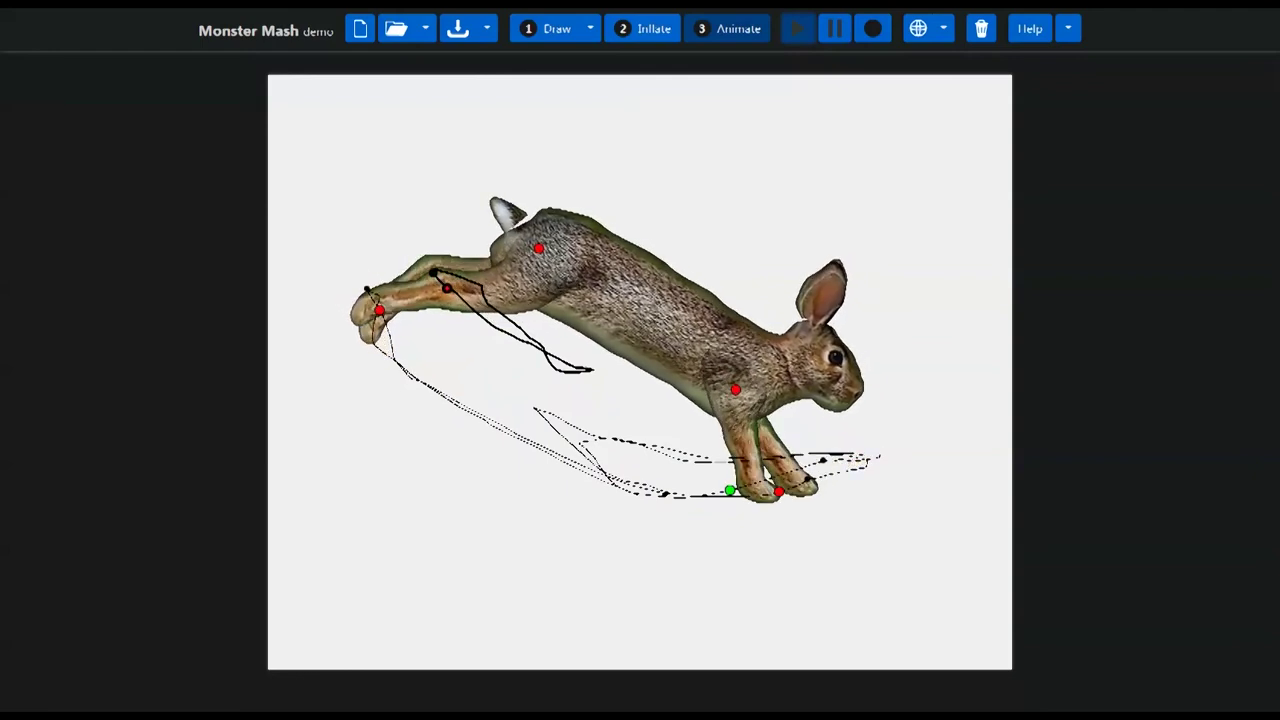
Step: Pause the rabbit animation, then replay it for review before recording a new pin motion
{"action": "left_click", "coordinate": [836, 31]}
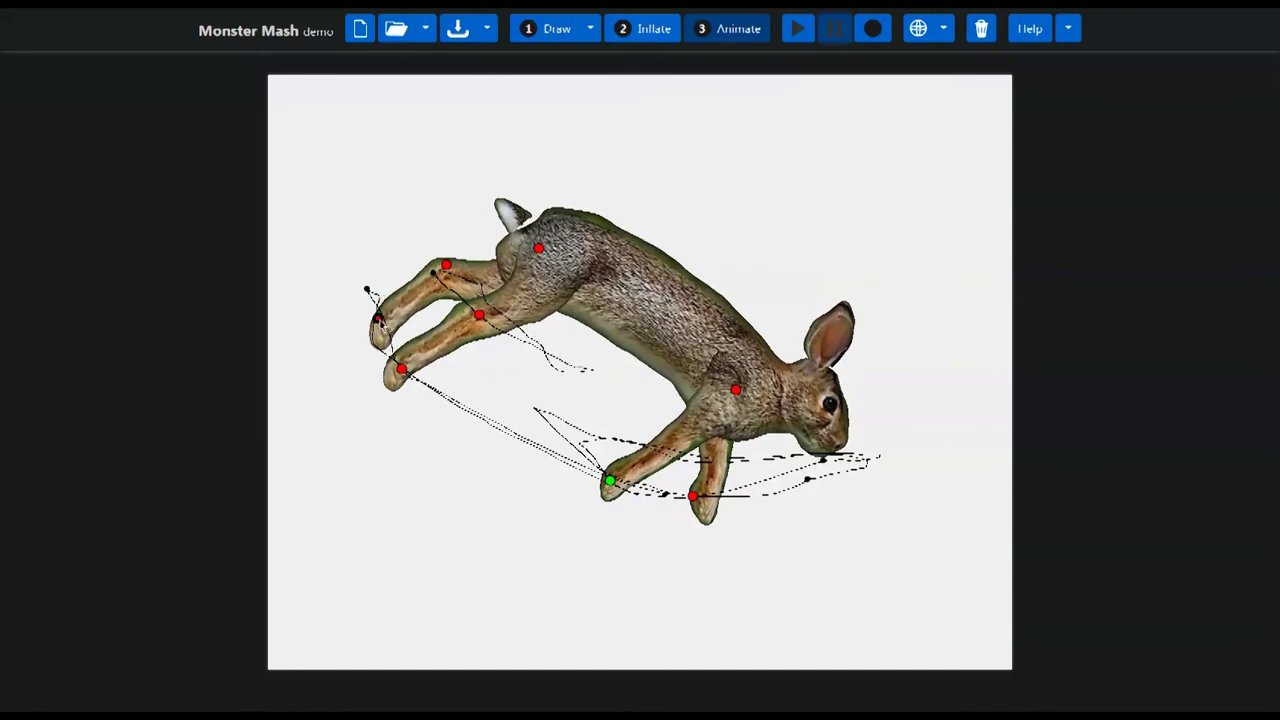
{"action": "left_click", "coordinate": [795, 36]}
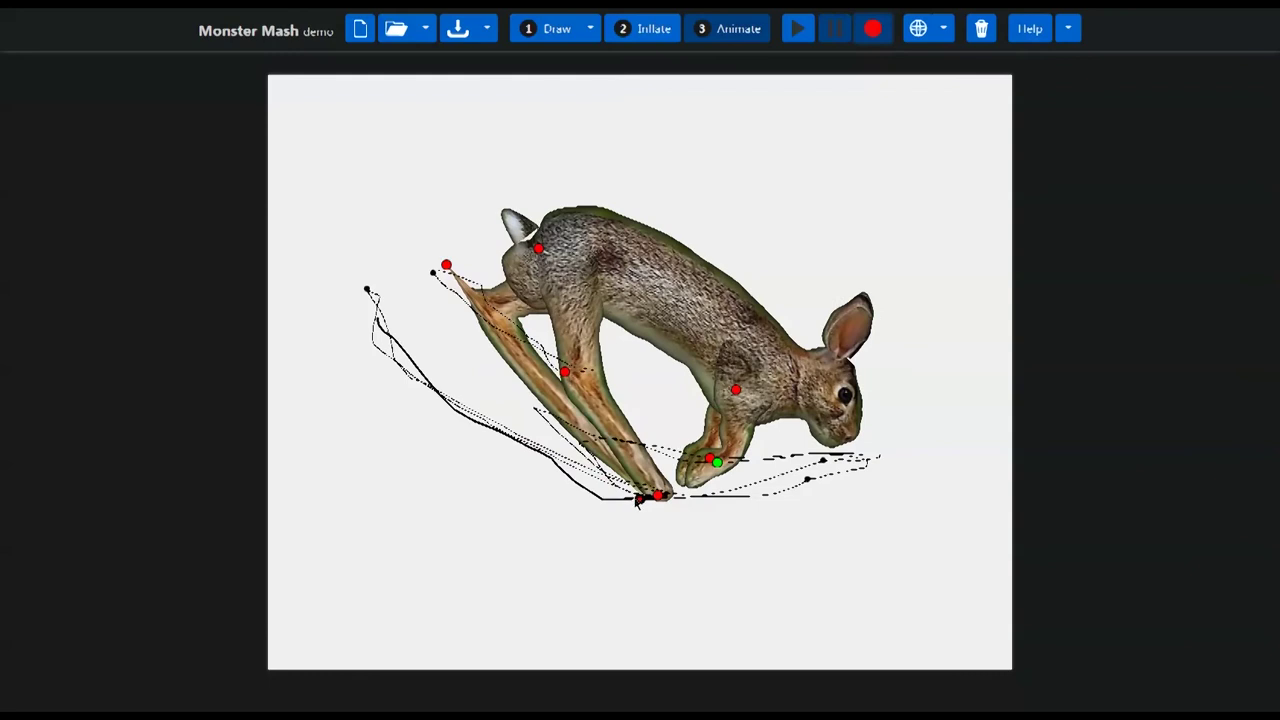
Step: Record a longer sweeping path for the other hind-foot pin and play the updated animation
{"action": "mouse_move", "coordinate": [628, 502]}
{"action": "left_mouse_down"}
{"action": "mouse_move", "coordinate": [489, 455]}
{"action": "mouse_move", "coordinate": [400, 344]}
{"action": "left_mouse_up"}
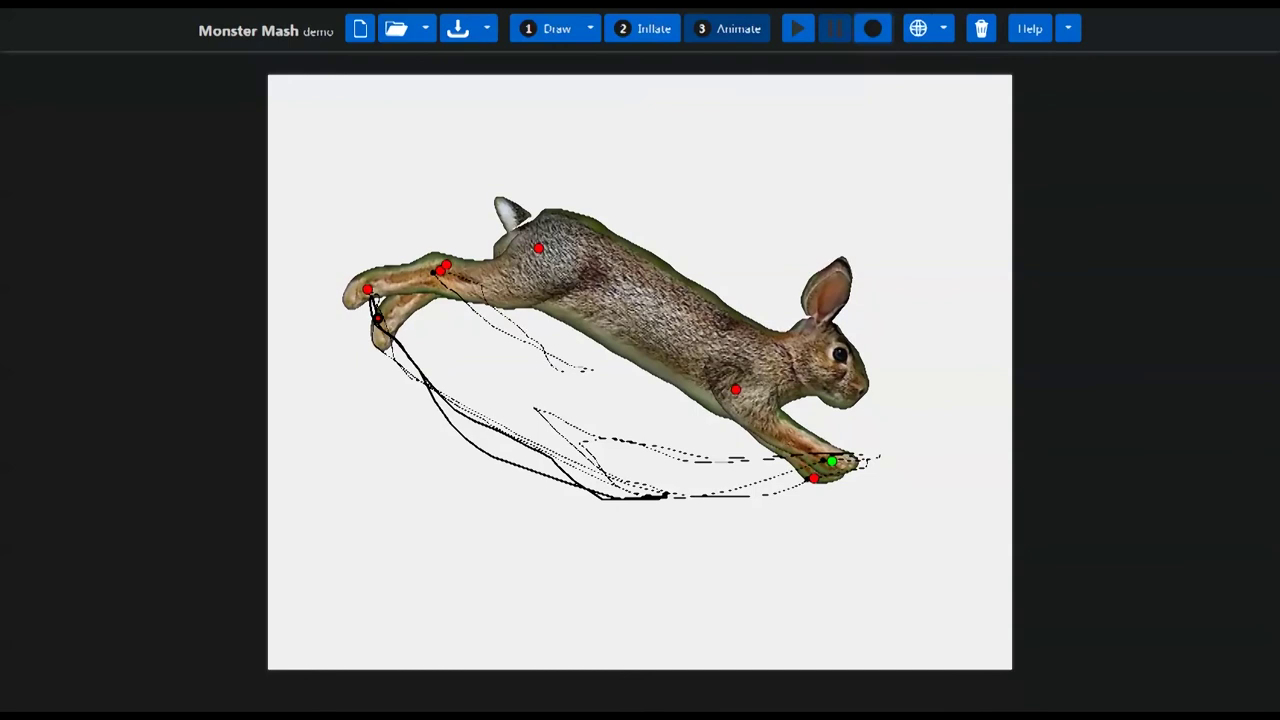
{"action": "left_click", "coordinate": [798, 31]}
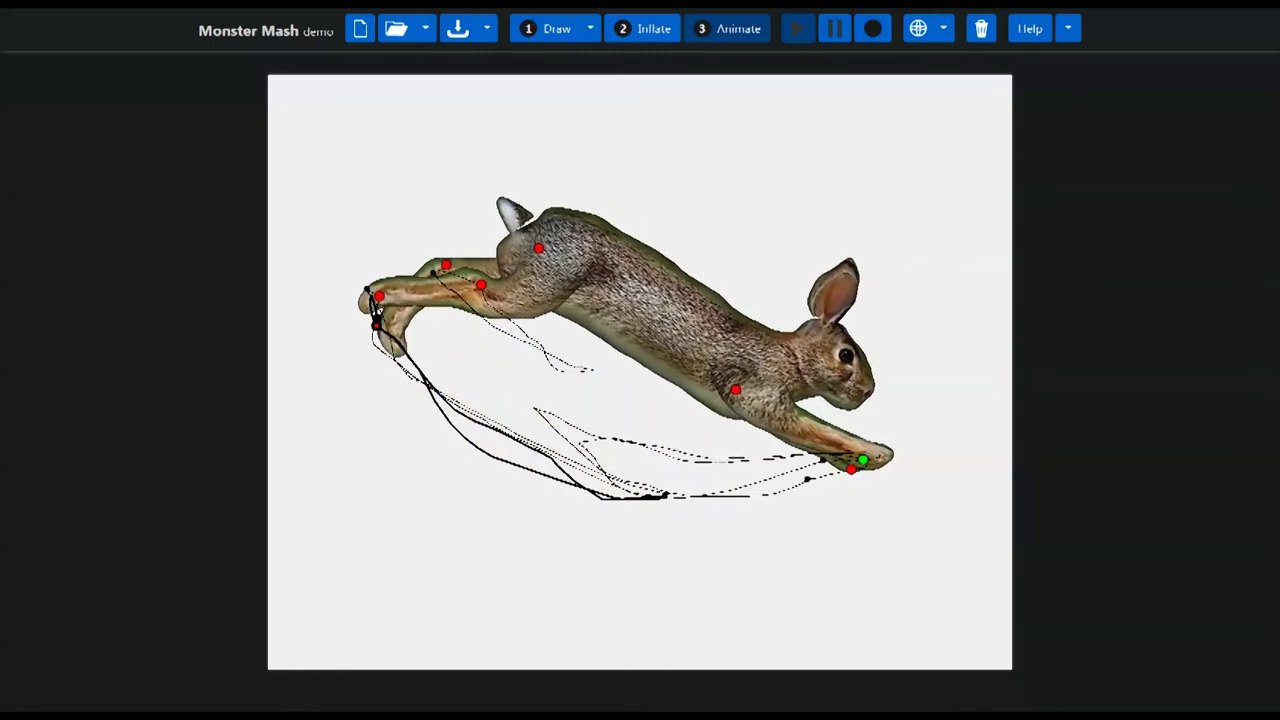
Step: Pause playback and record a small down-right loop for the upper hind-leg knee pin
{"action": "left_click", "coordinate": [829, 31]}
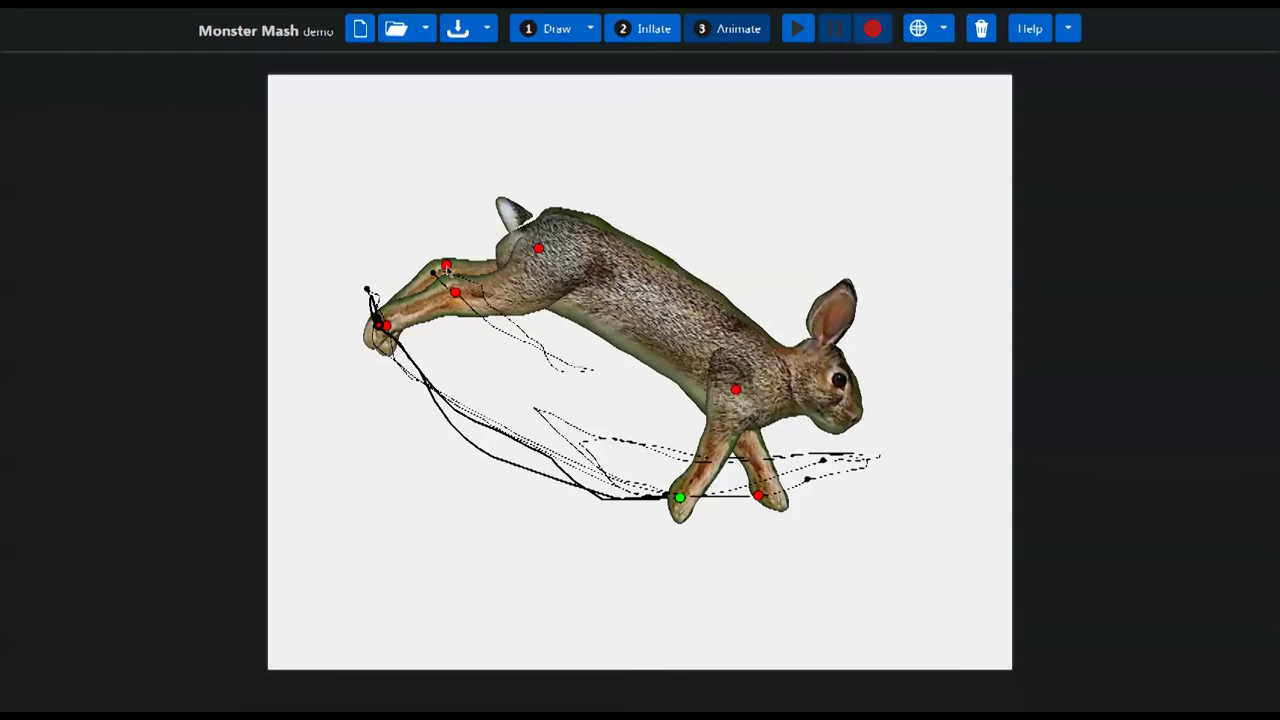
{"action": "mouse_move", "coordinate": [447, 267]}
{"action": "left_mouse_down"}
{"action": "mouse_move", "coordinate": [490, 340]}
{"action": "mouse_move", "coordinate": [605, 370]}
{"action": "mouse_move", "coordinate": [555, 381]}
{"action": "mouse_move", "coordinate": [479, 289]}
{"action": "mouse_move", "coordinate": [461, 289]}
{"action": "left_mouse_up"}
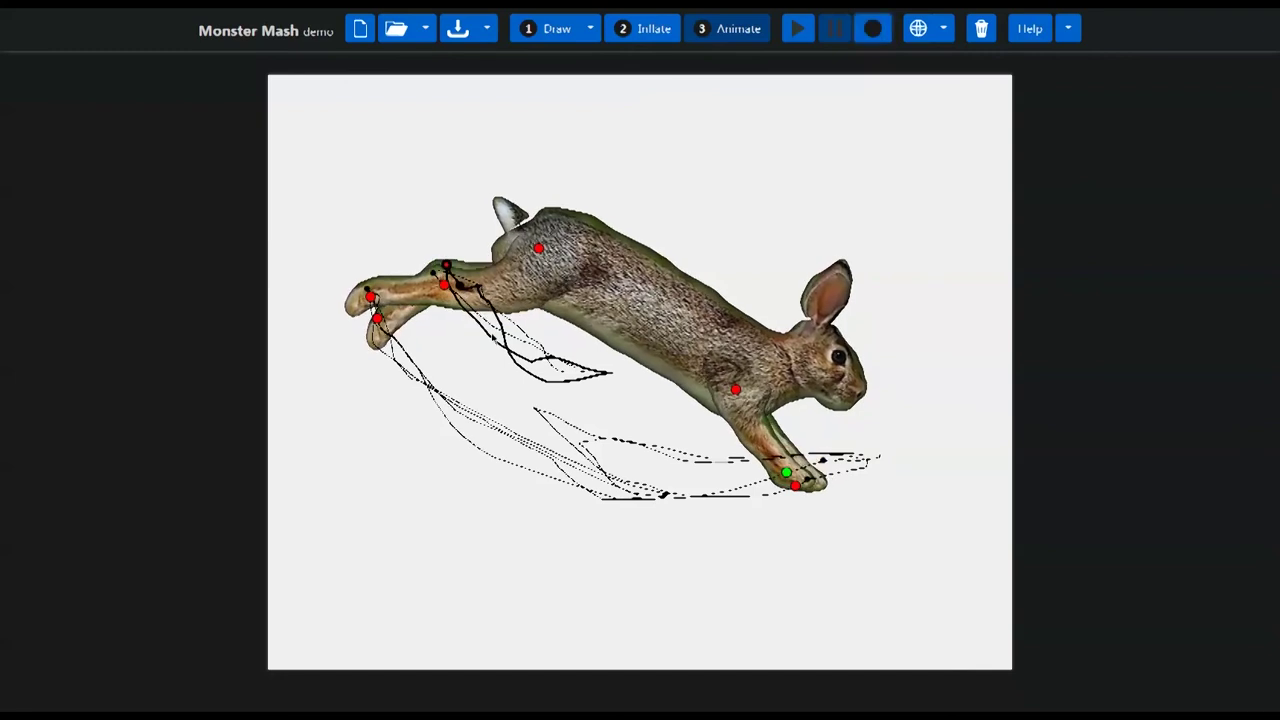
Step: Play the finished rabbit animation with all legs following their recorded loops
{"action": "left_click", "coordinate": [801, 29]}
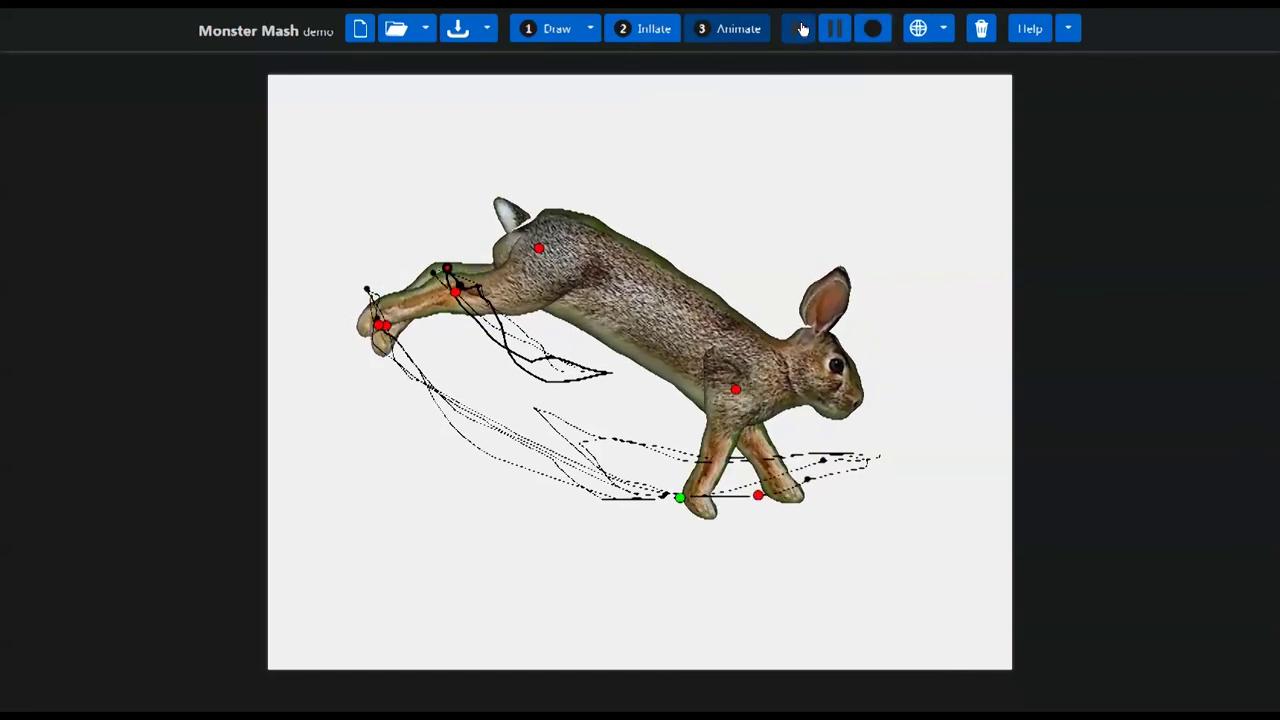